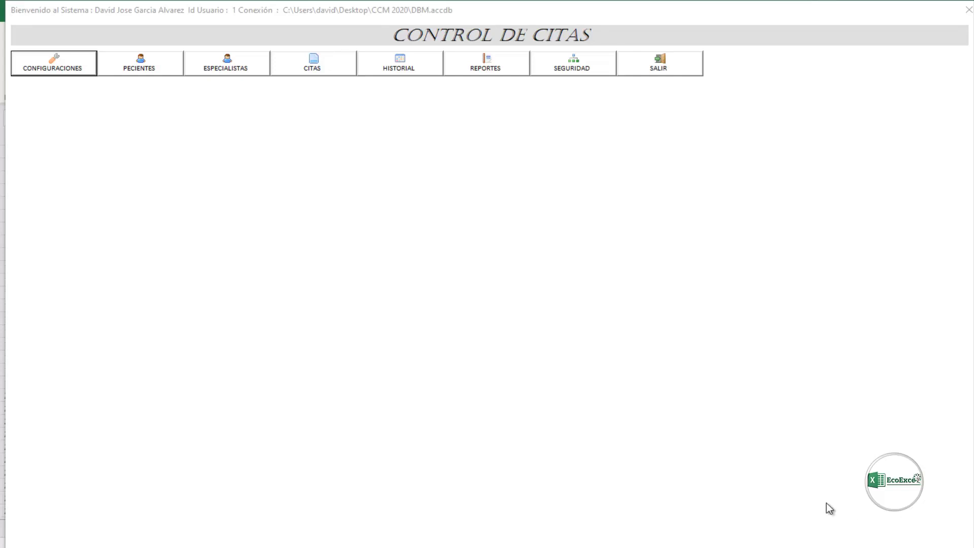
Step: Open PROGRAMAR CITA and choose the first patient, service ODONTOLOGIA and specialty CIRUGIA BUCAL
click(323, 65)
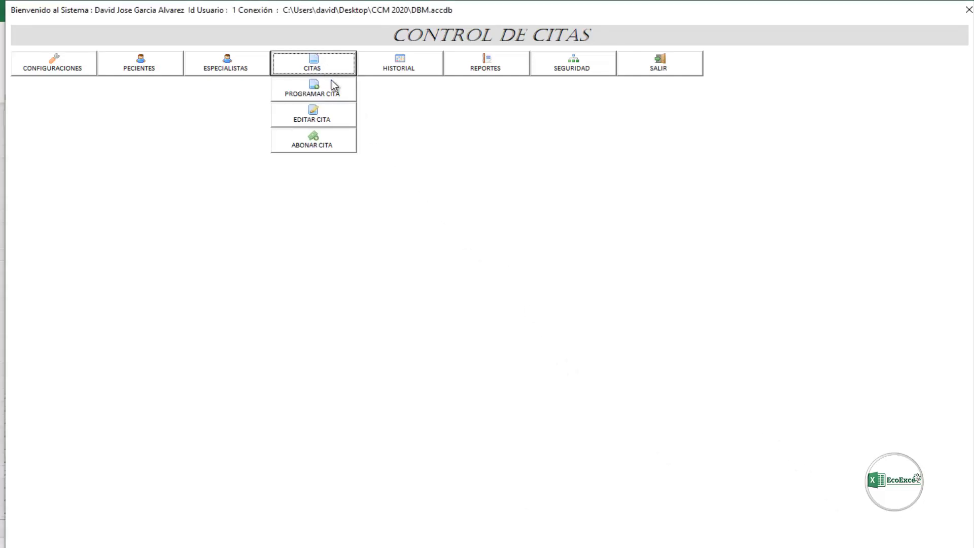
click(318, 98)
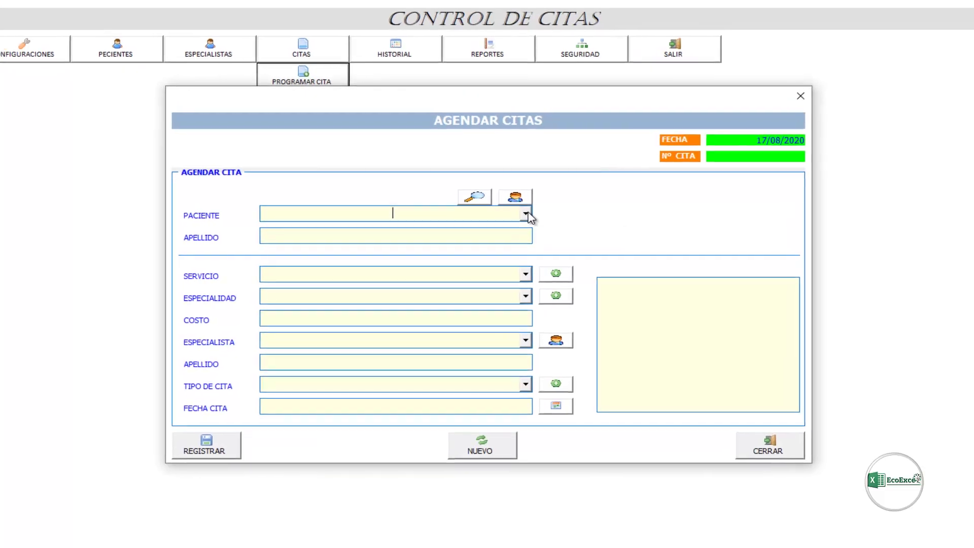
click(521, 217)
click(488, 227)
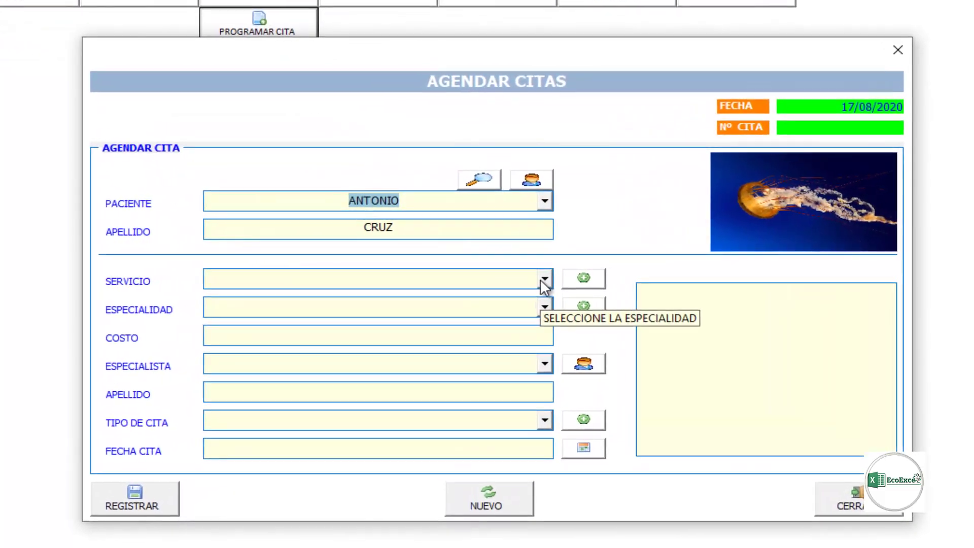
click(540, 278)
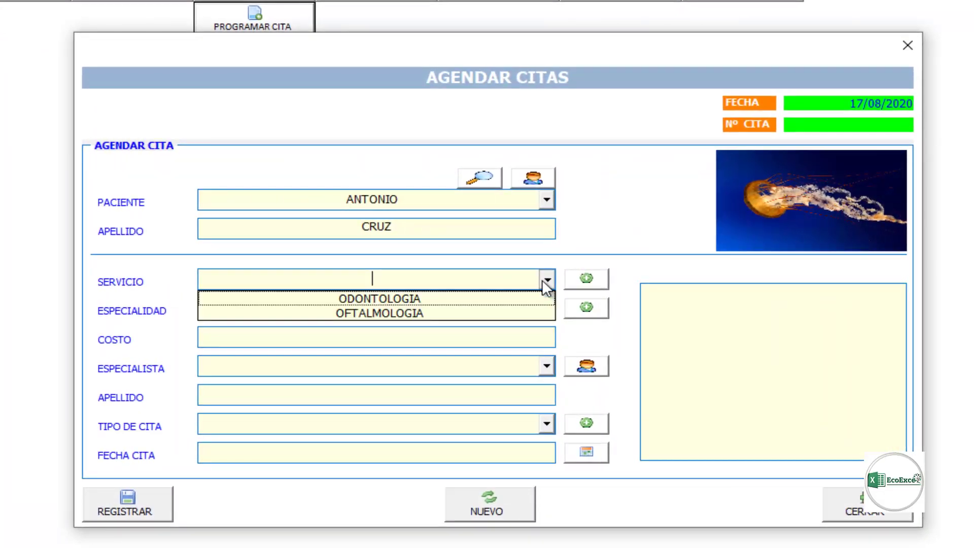
click(463, 300)
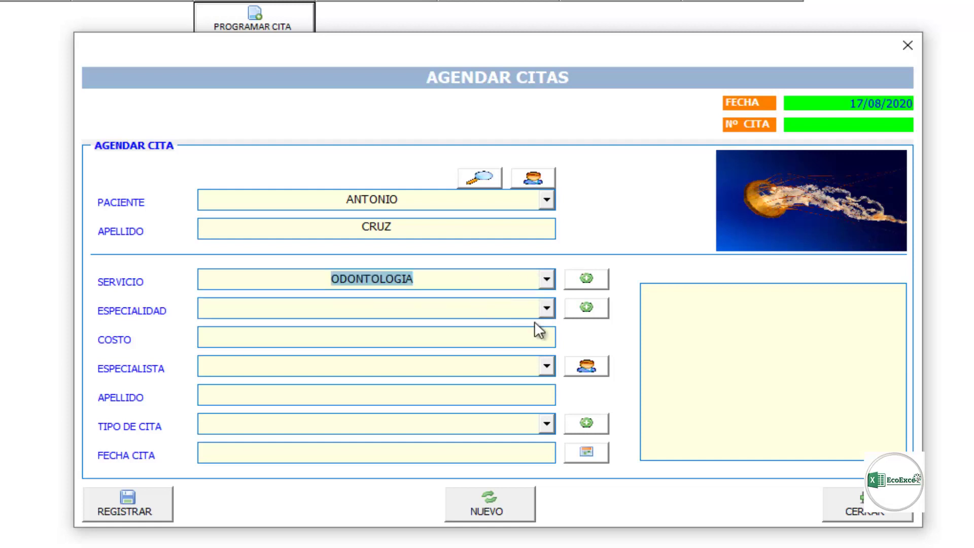
click(545, 311)
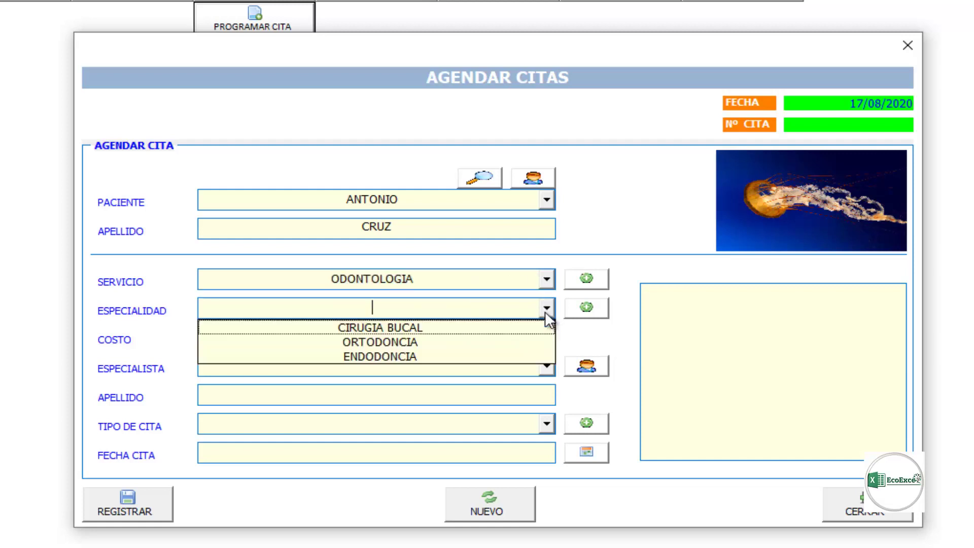
click(470, 328)
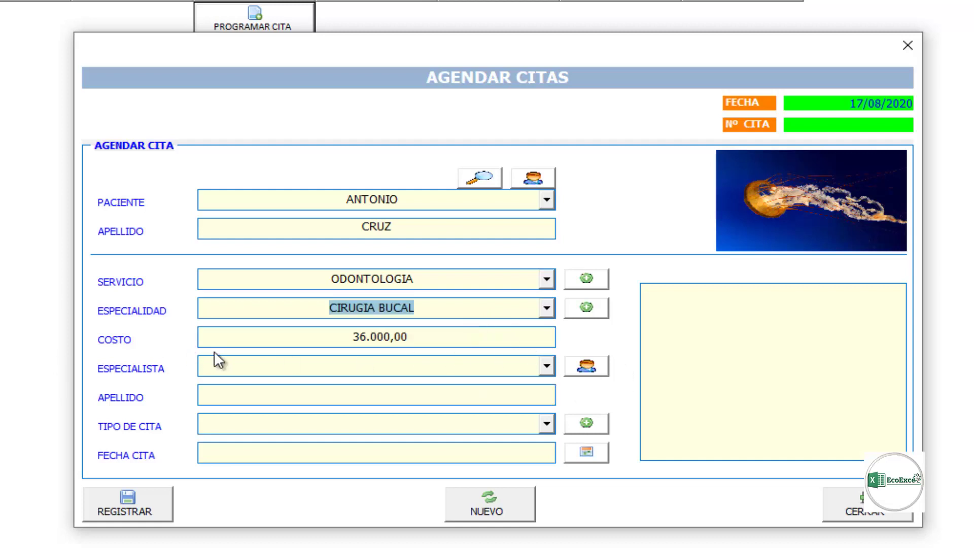
Step: Set the cost to 35.000,00, assign the first specialist and choose appointment type CONSULTA
drag(444, 339, 314, 340)
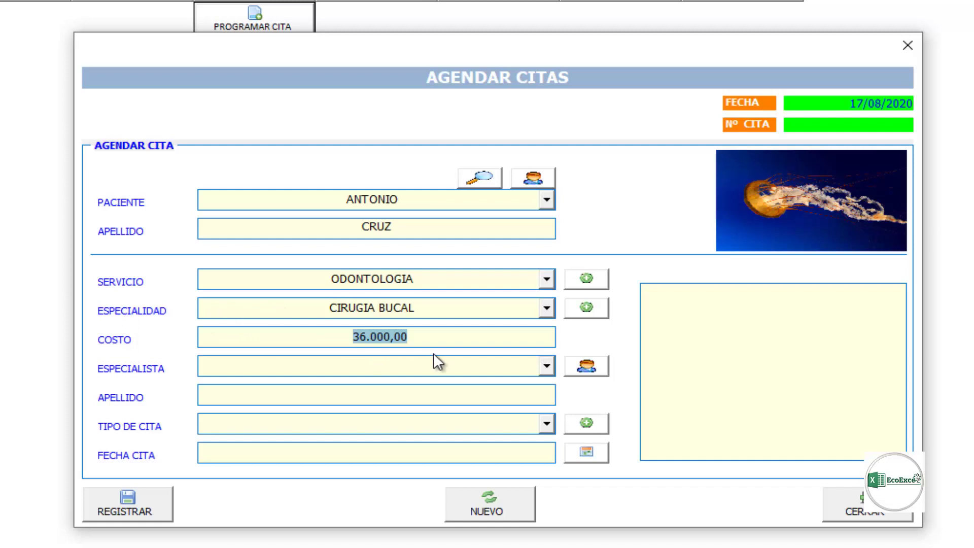
text(35000)
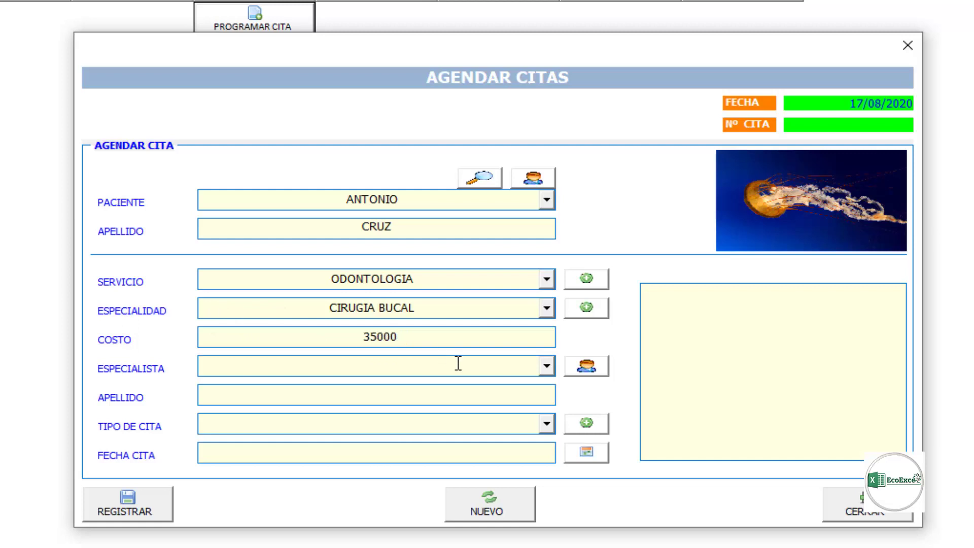
click(547, 372)
click(547, 372)
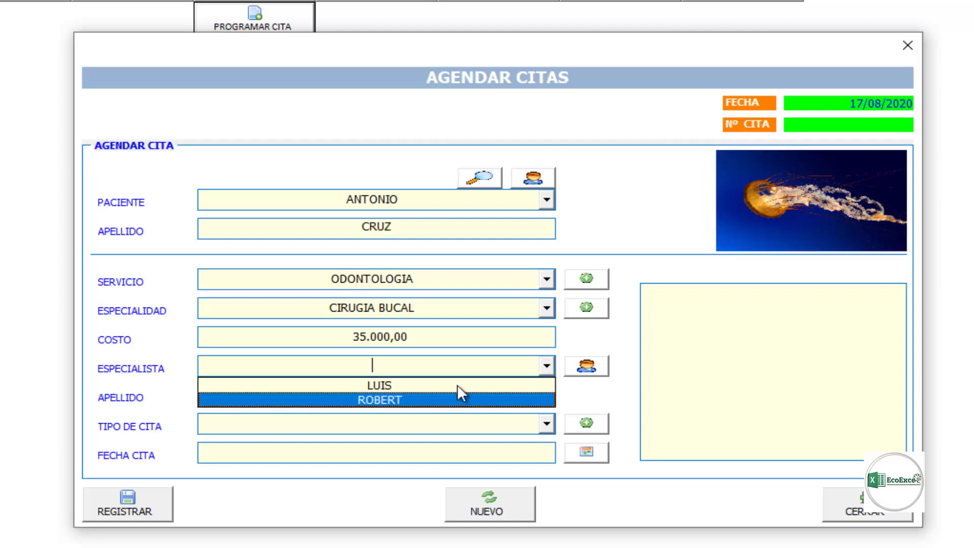
click(420, 385)
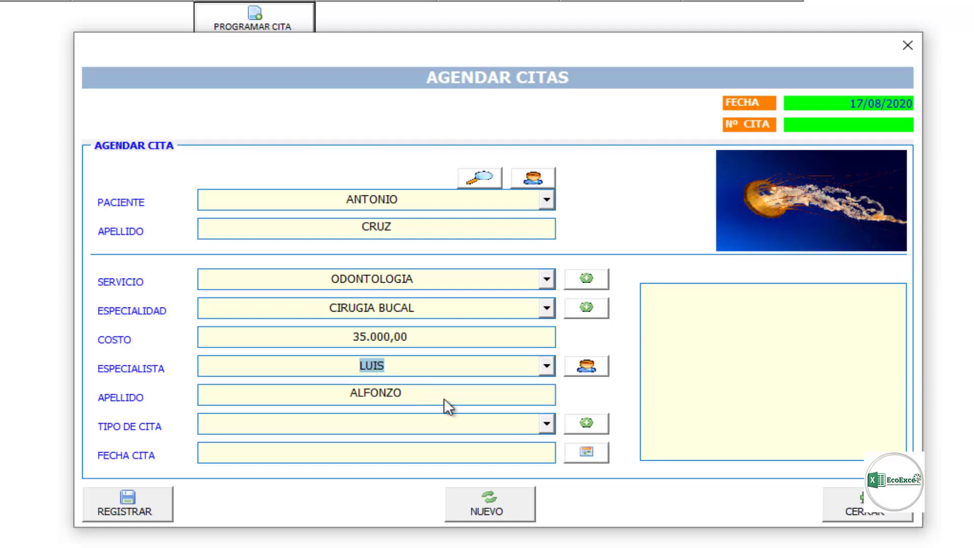
click(543, 425)
click(431, 442)
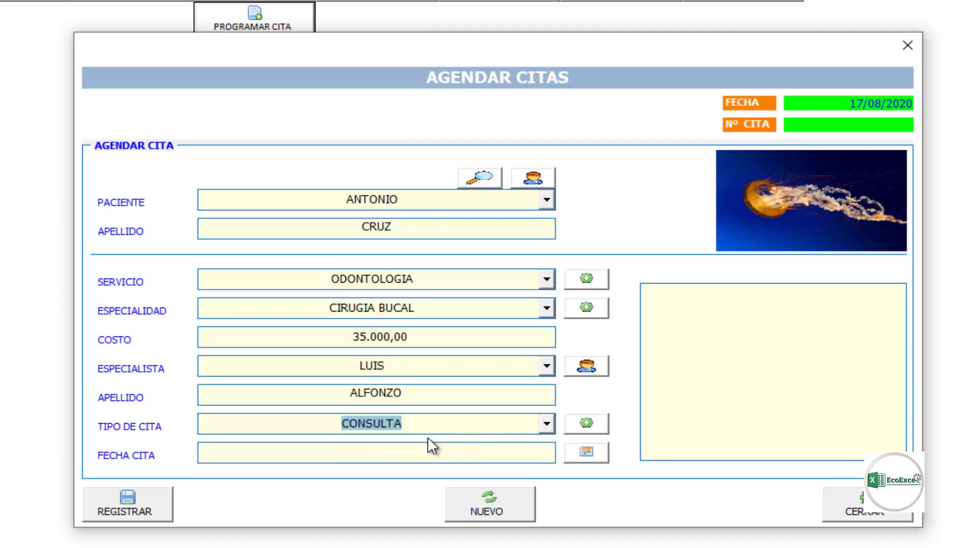
click(384, 455)
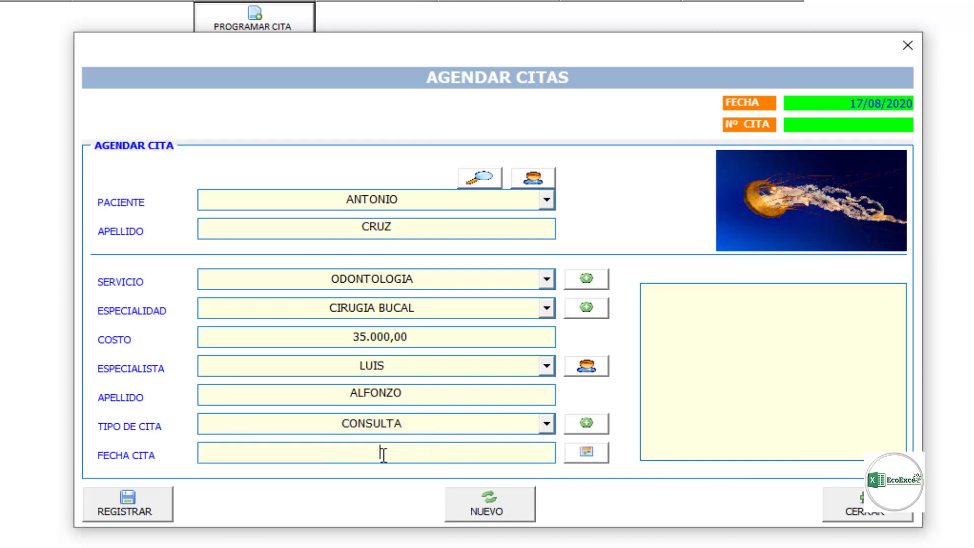
Step: Enter 18/08/2020 as the appointment date and select the 8:00–10:00 AM time slots
text(18/0)
text(8/2020)
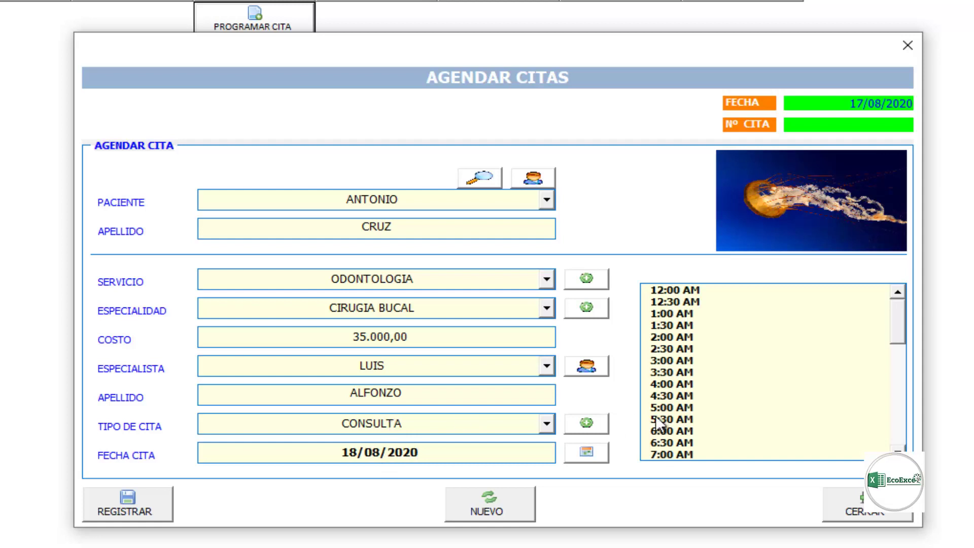
click(749, 367)
mouse_move(629, 277)
mouse_down()
mouse_move(818, 444)
mouse_move(911, 466)
mouse_up()
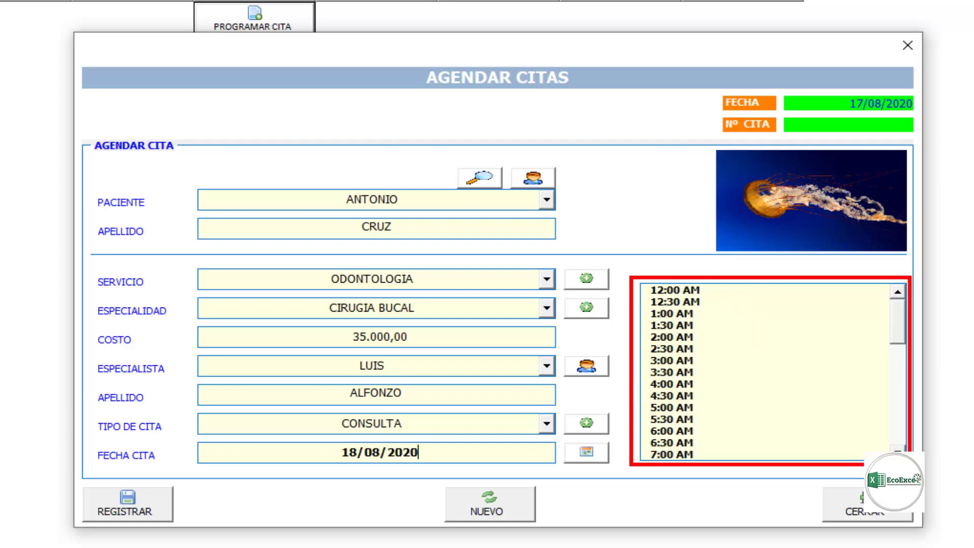
drag(505, 414, 415, 444)
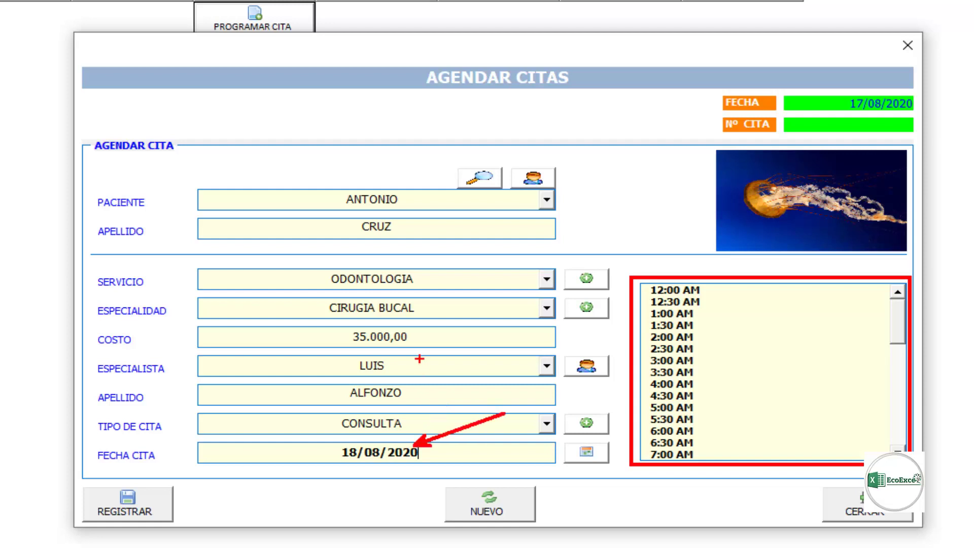
mouse_move(472, 269)
mouse_down()
mouse_move(450, 285)
mouse_move(509, 277)
mouse_up()
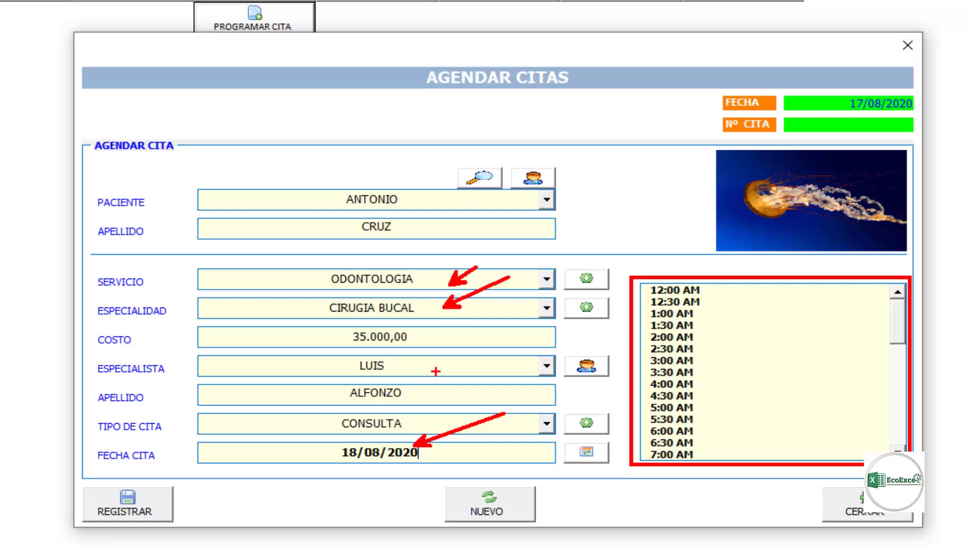
drag(447, 366, 499, 335)
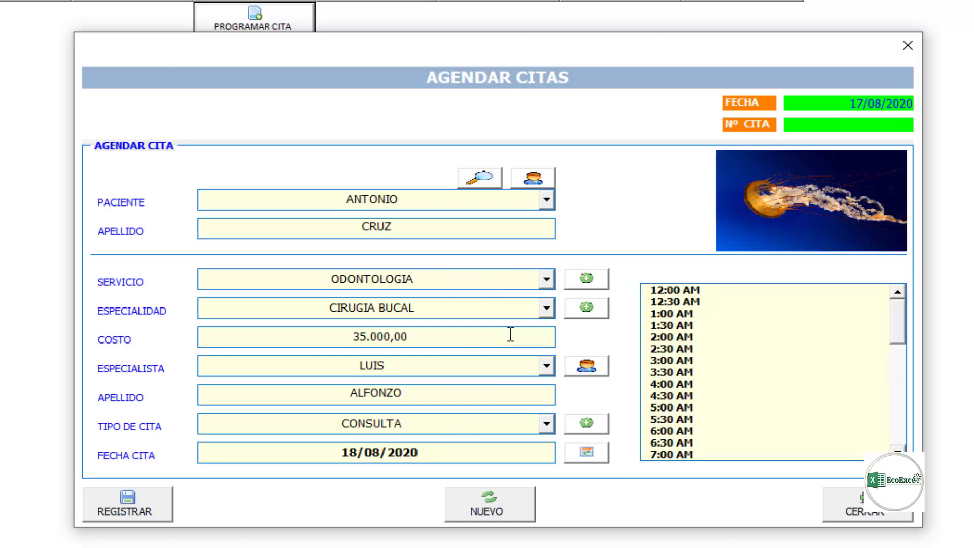
drag(898, 321, 897, 348)
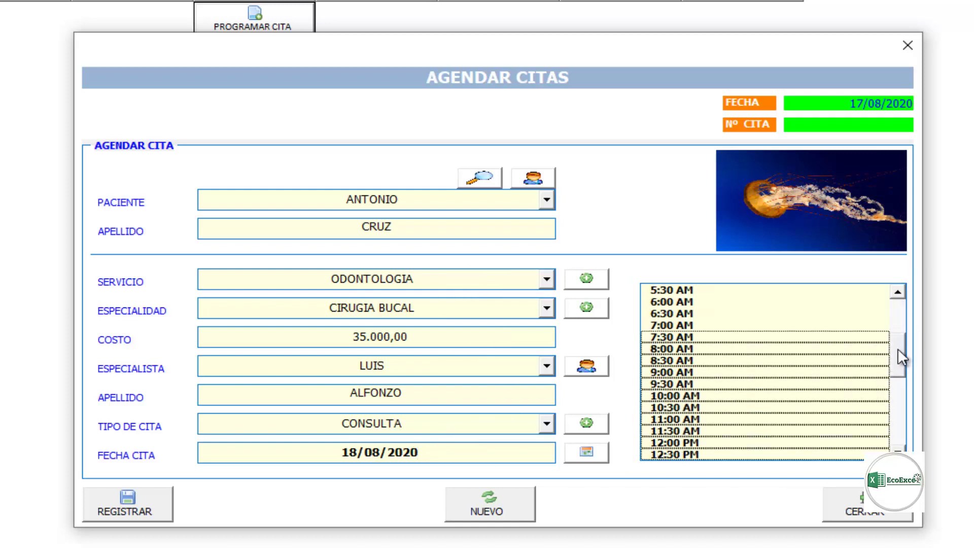
click(685, 349)
click(685, 359)
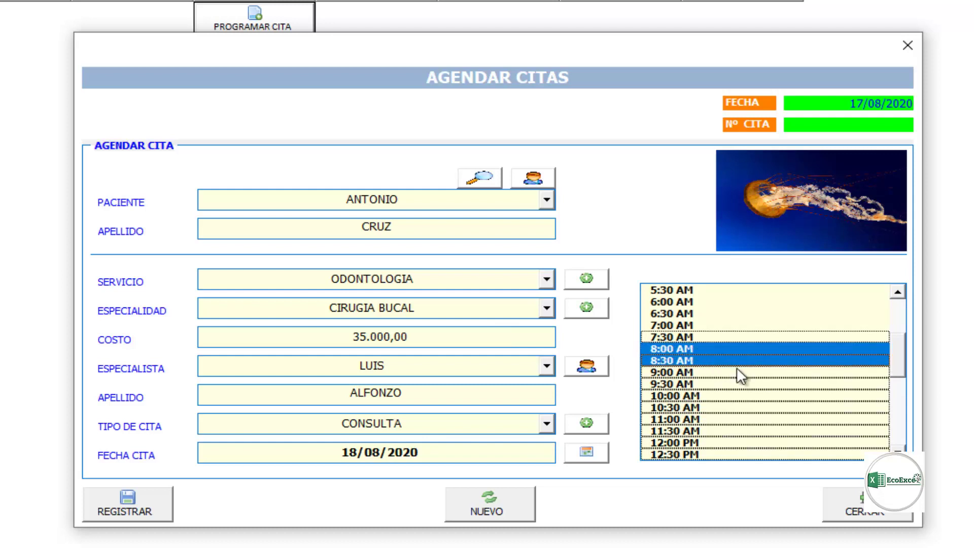
click(676, 373)
click(684, 384)
click(683, 395)
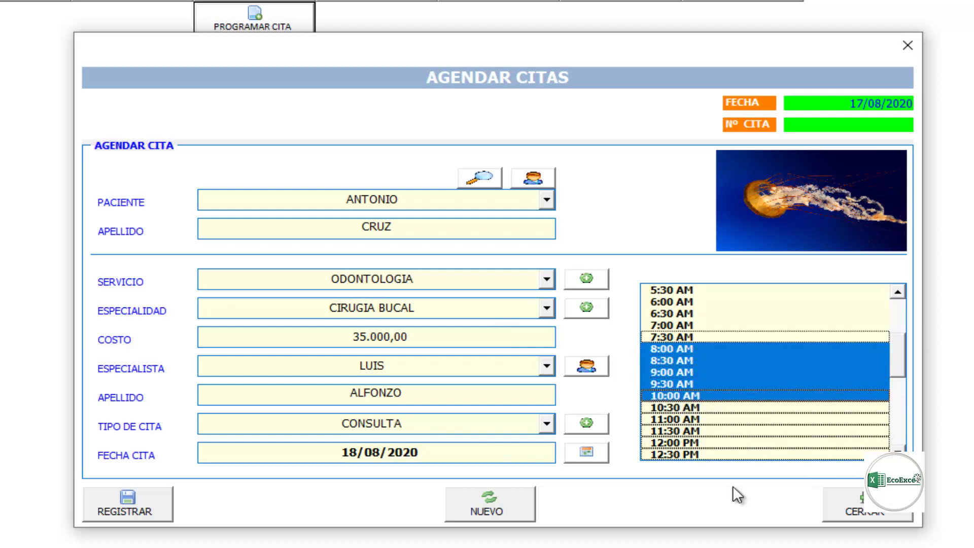
Step: Register the appointment, confirm the scheduling and acknowledge the success message
click(129, 510)
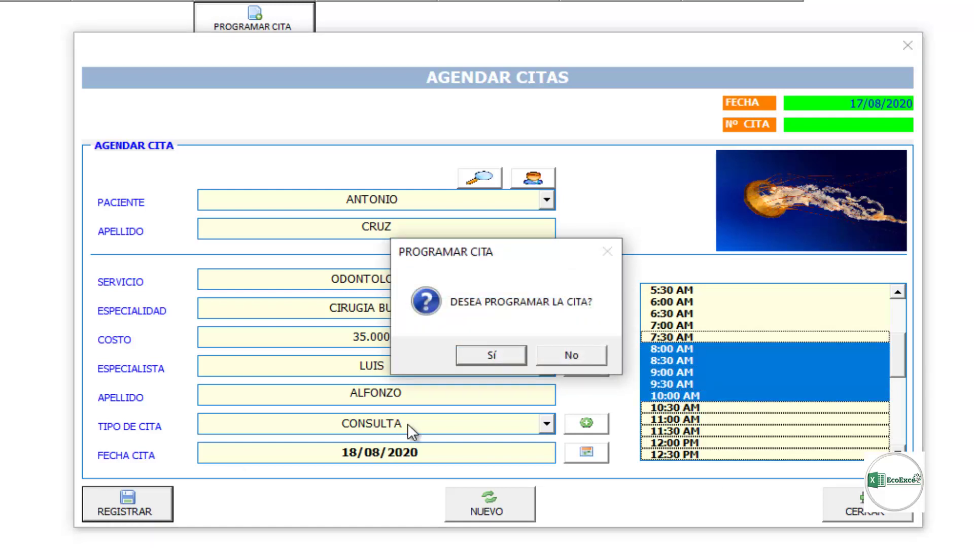
click(500, 355)
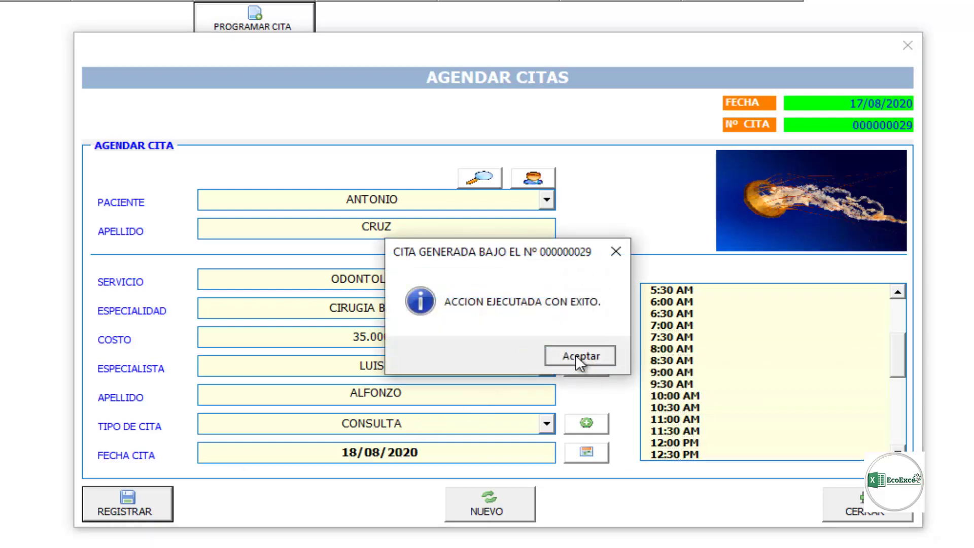
click(575, 354)
Step: Choose the second patient, OFTALMOLOGIA, CIRUGIA, the only specialist and appointment type ENERGENCIA
click(547, 199)
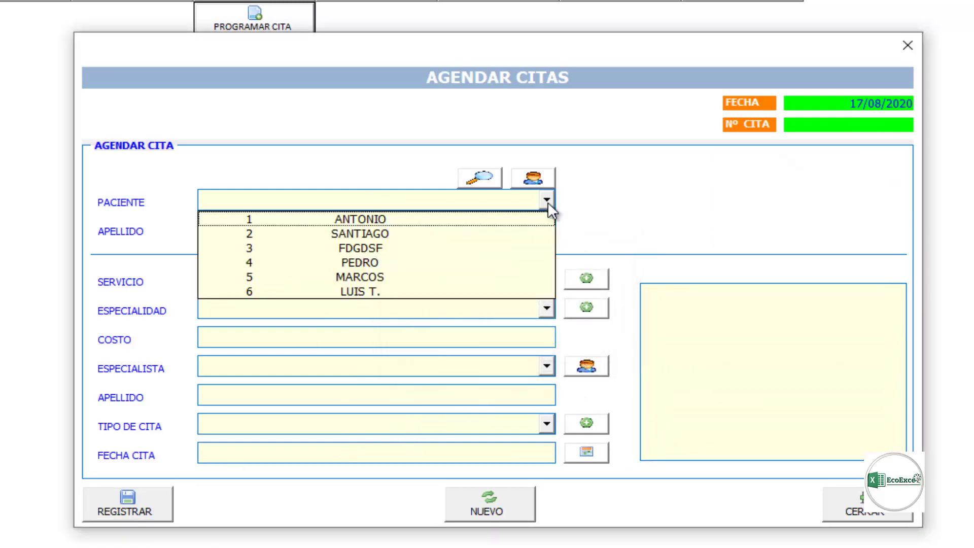
click(446, 234)
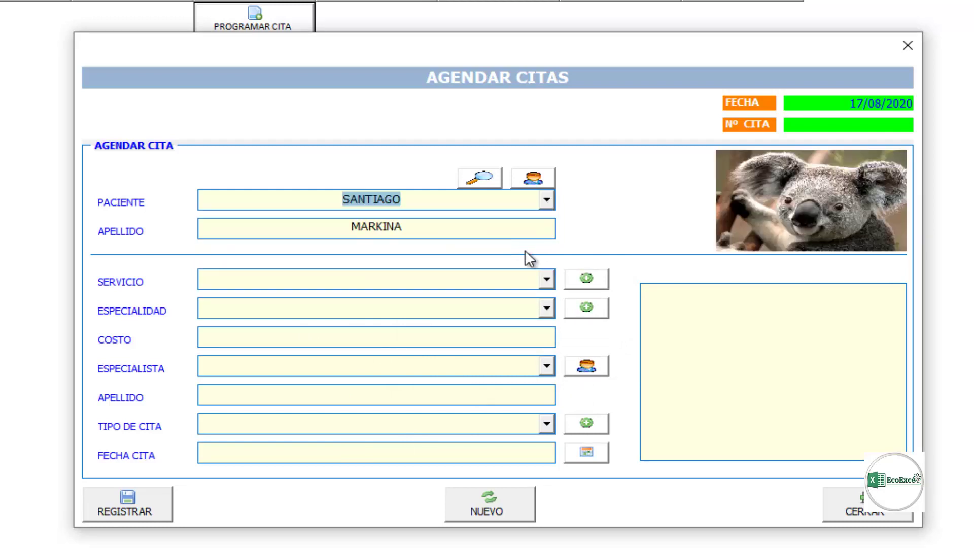
click(546, 280)
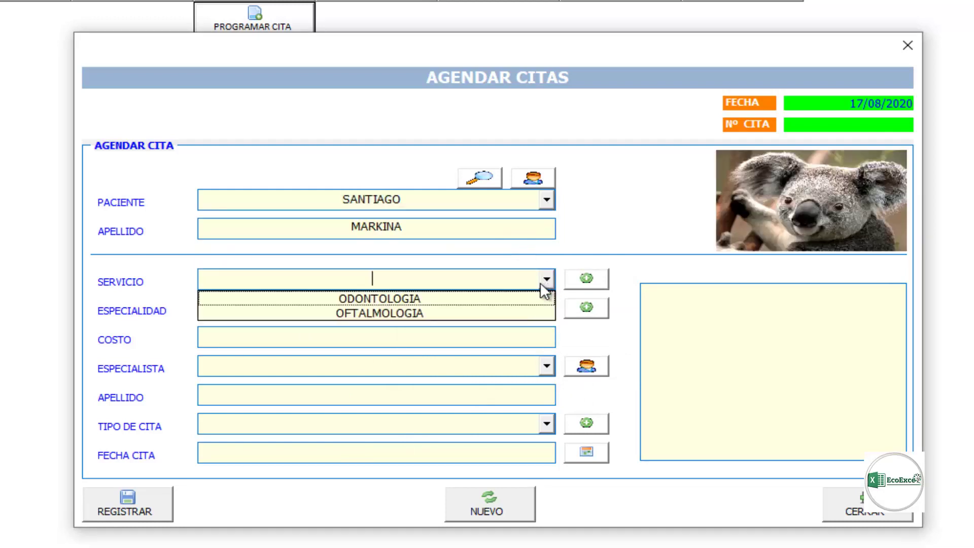
click(429, 314)
click(545, 315)
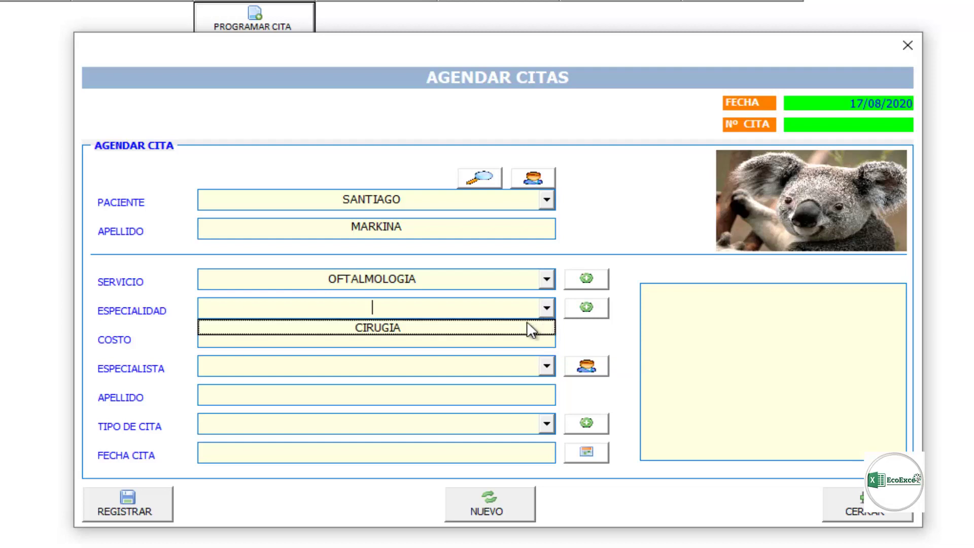
click(420, 327)
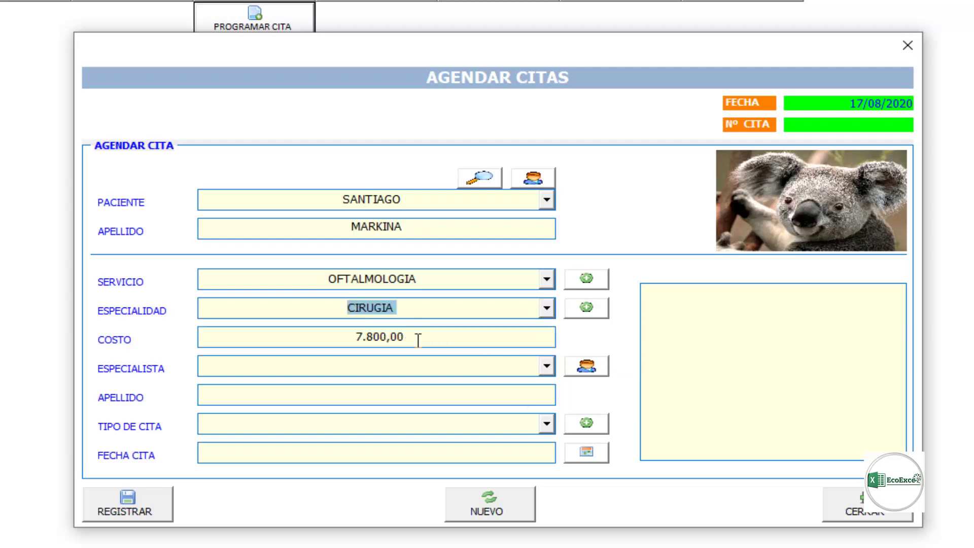
click(546, 366)
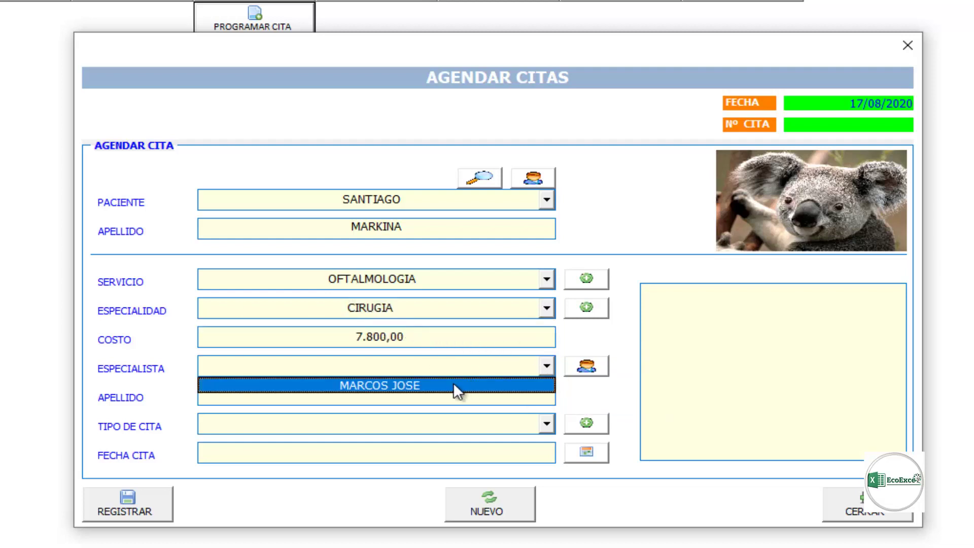
click(430, 386)
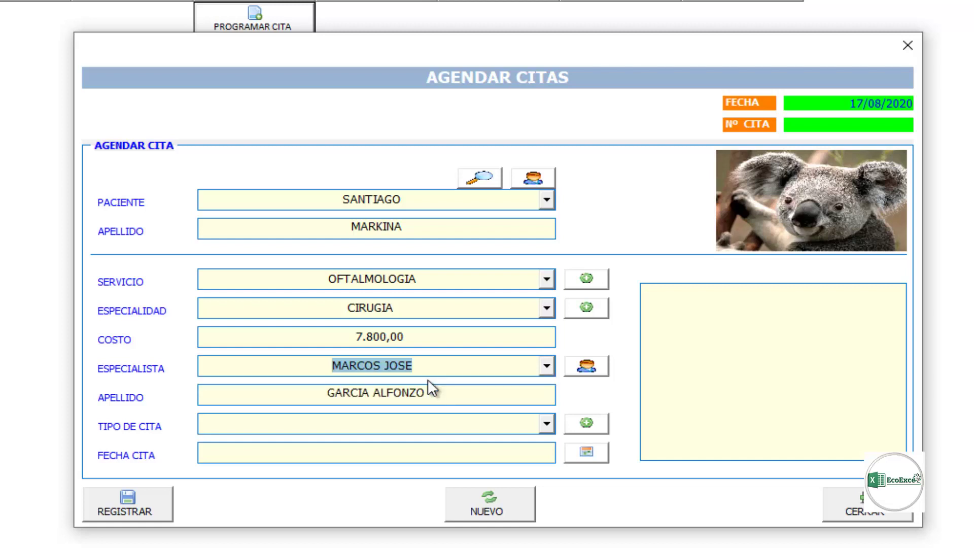
click(546, 425)
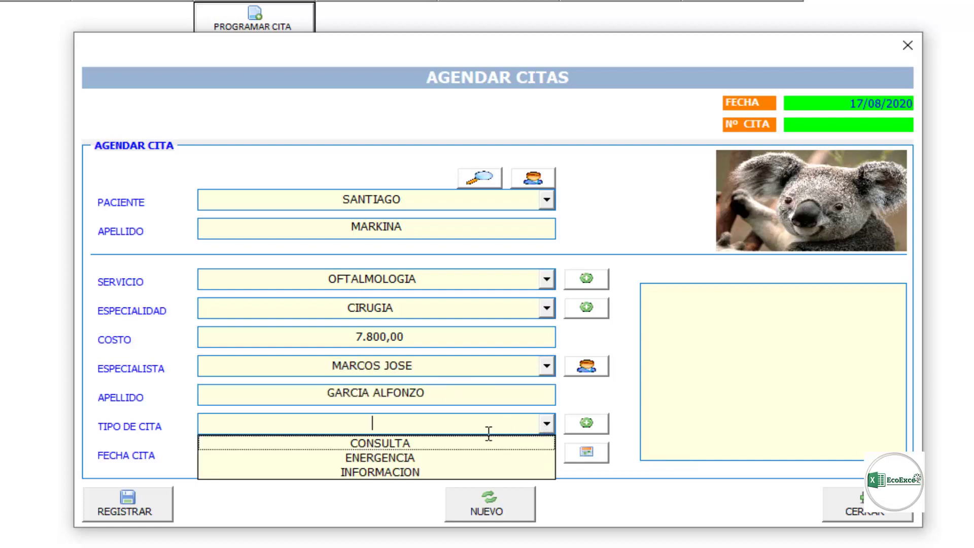
click(418, 457)
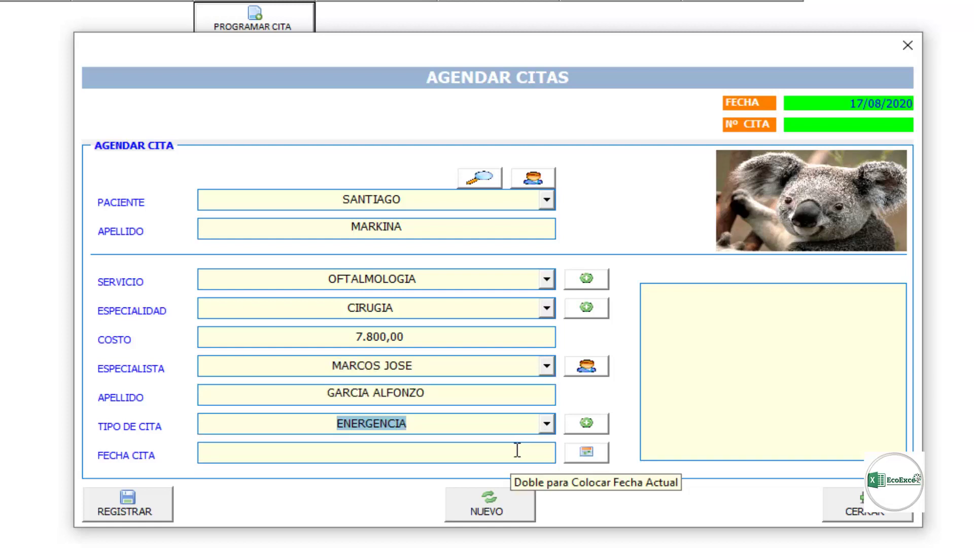
Step: Enter 18/08/2020 as the appointment date, correcting the mistyped year
click(513, 451)
text(18)
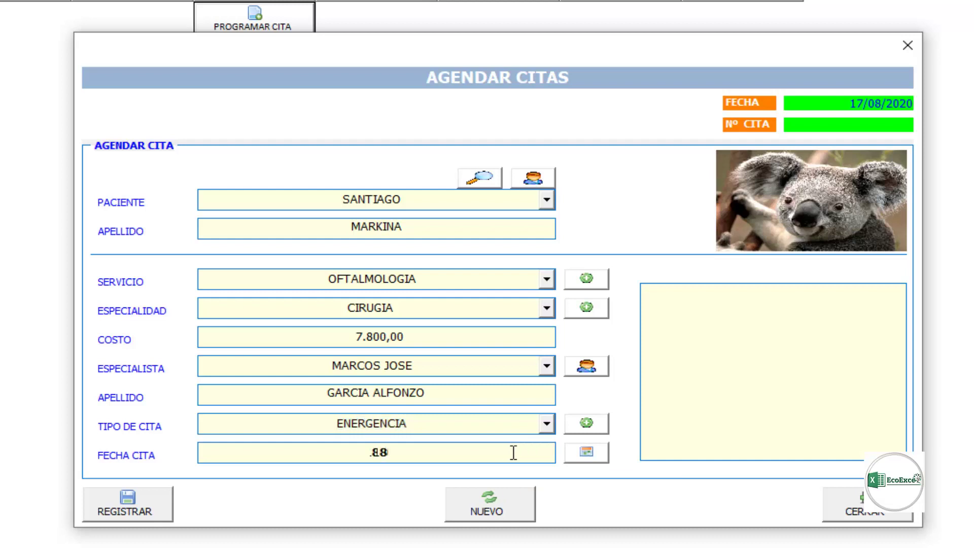
text(/08/230)
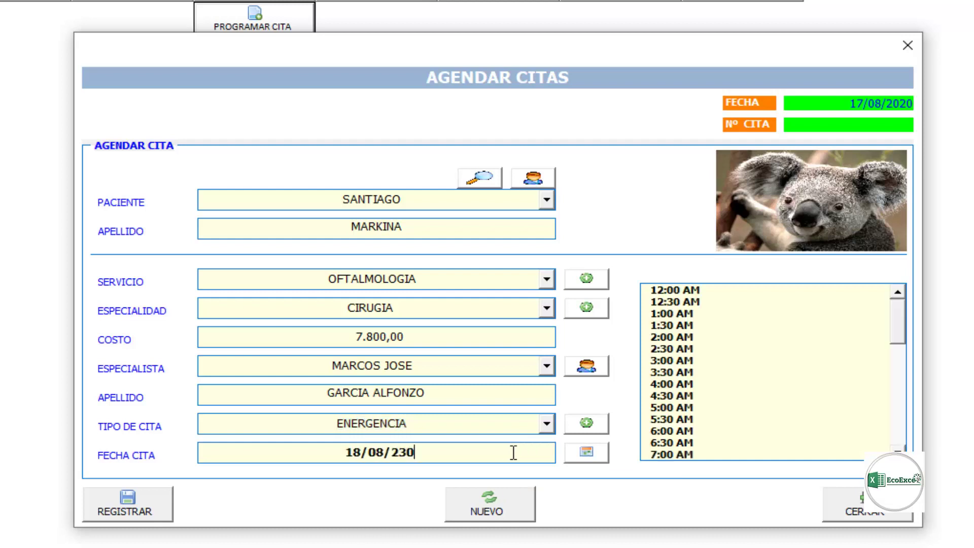
key(BackSpace)
key(BackSpace)
text(20)
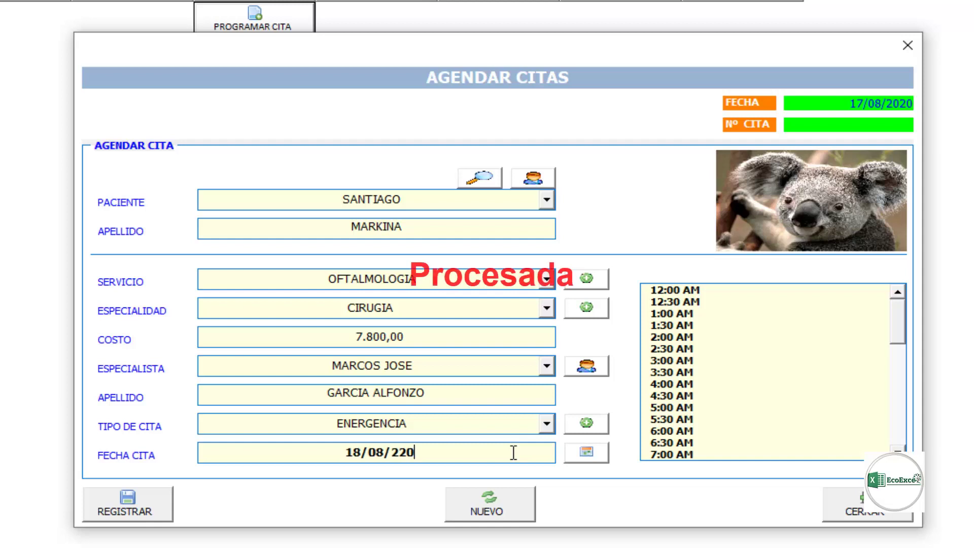
key(BackSpace)
key(BackSpace)
text(02)
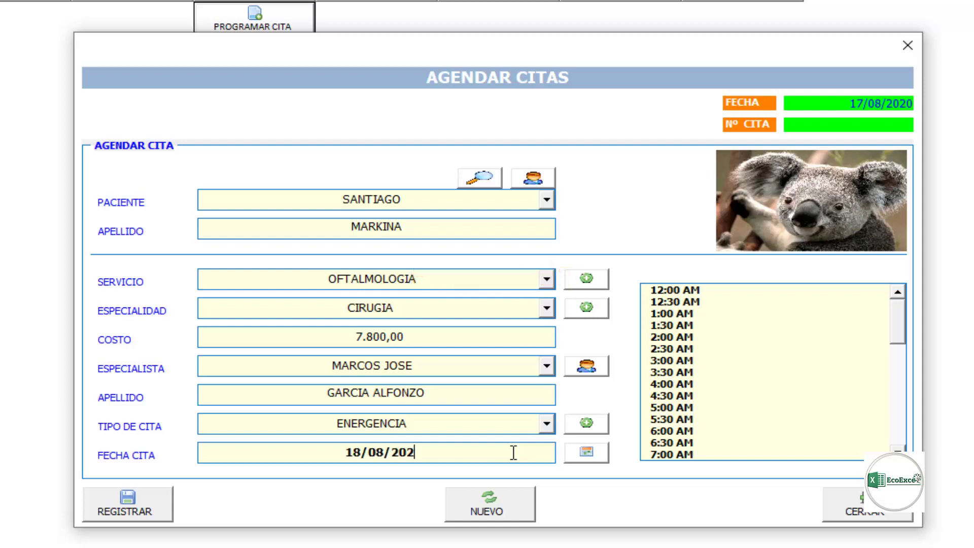
text(0)
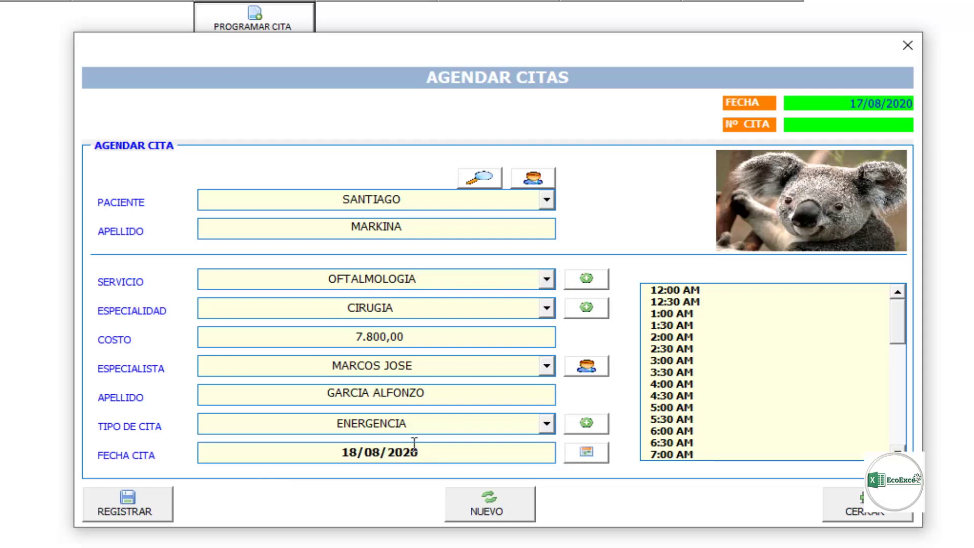
double_click(287, 455)
key(BackSpace)
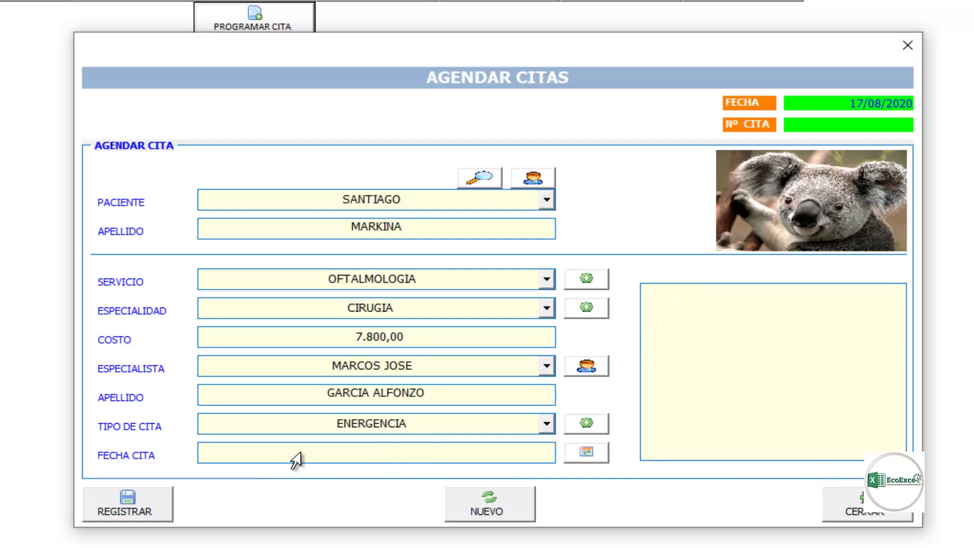
double_click(412, 453)
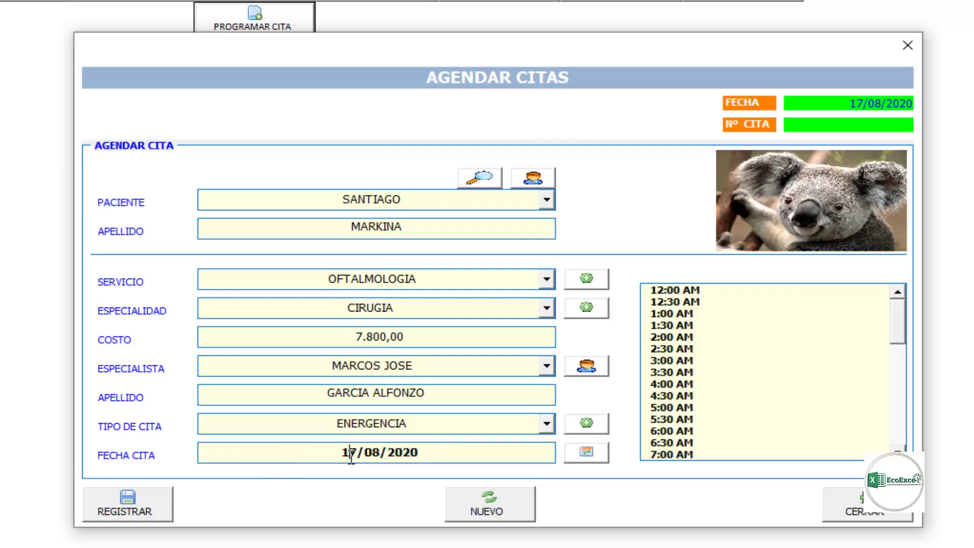
click(351, 453)
key(BackSpace)
text(8)
Step: Select the 1:00–3:00 PM slots, then register and confirm the appointment
mouse_move(900, 327)
mouse_down()
mouse_move(897, 402)
mouse_move(896, 379)
mouse_move(896, 392)
mouse_up()
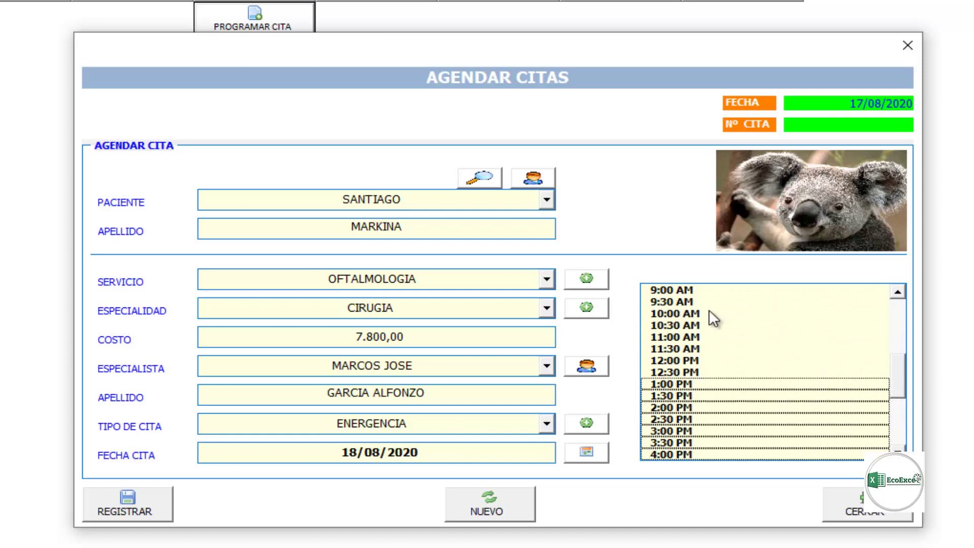
click(687, 384)
click(692, 396)
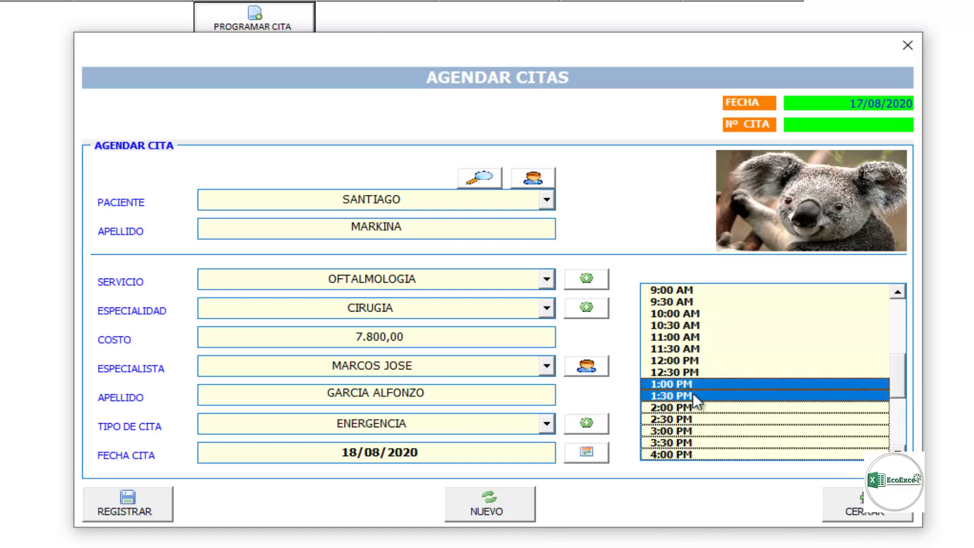
click(694, 407)
click(695, 419)
click(683, 430)
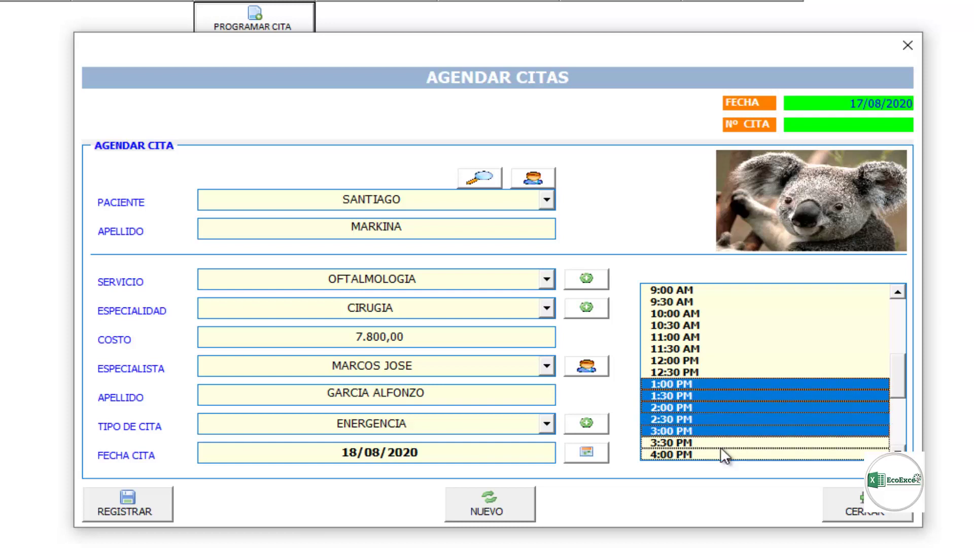
click(88, 502)
click(501, 357)
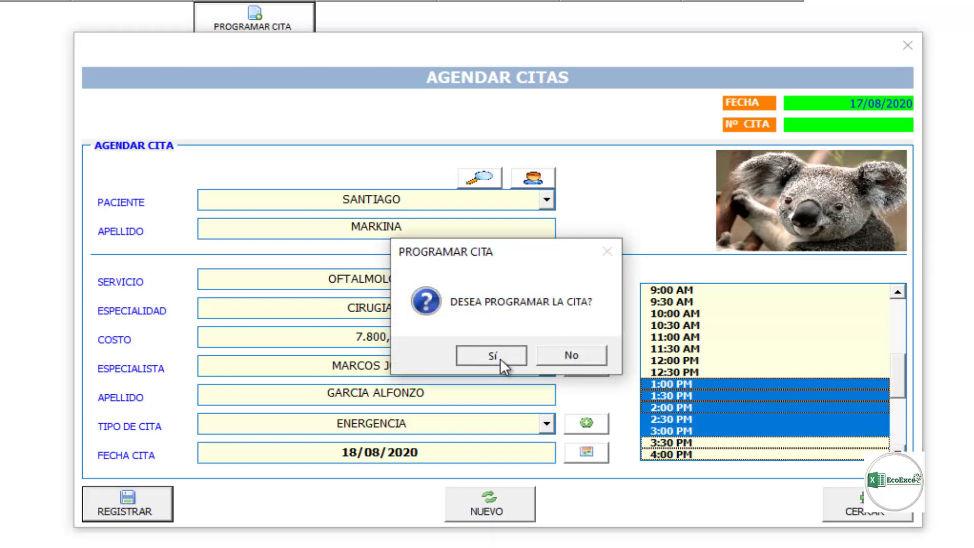
Step: Dismiss the saved message and choose patient 4, ODONTOLOGIA and CIRUGIA BUCAL
click(572, 355)
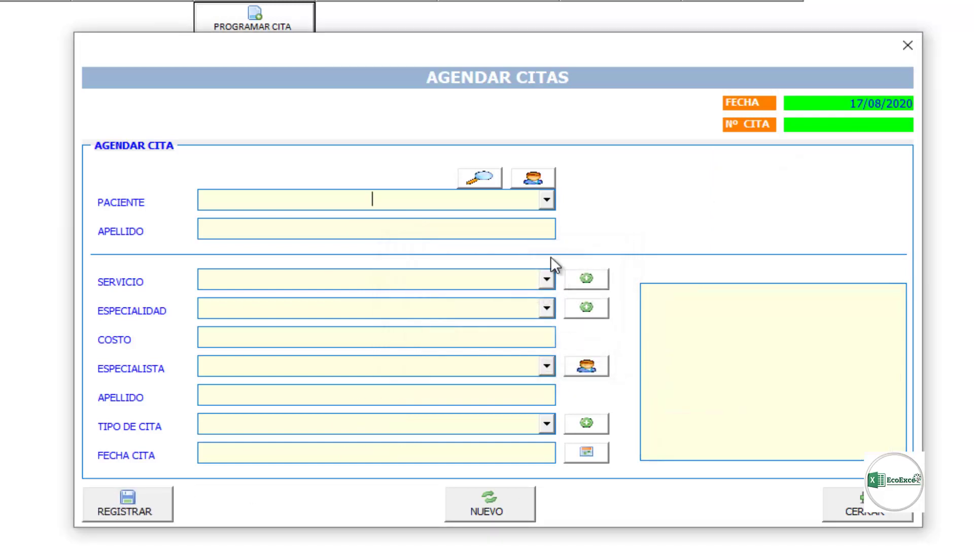
click(546, 201)
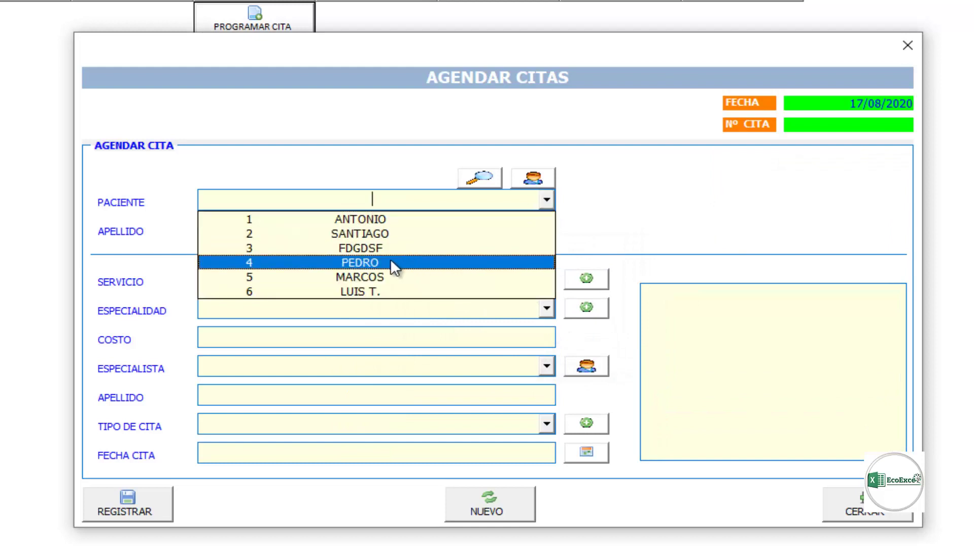
click(390, 261)
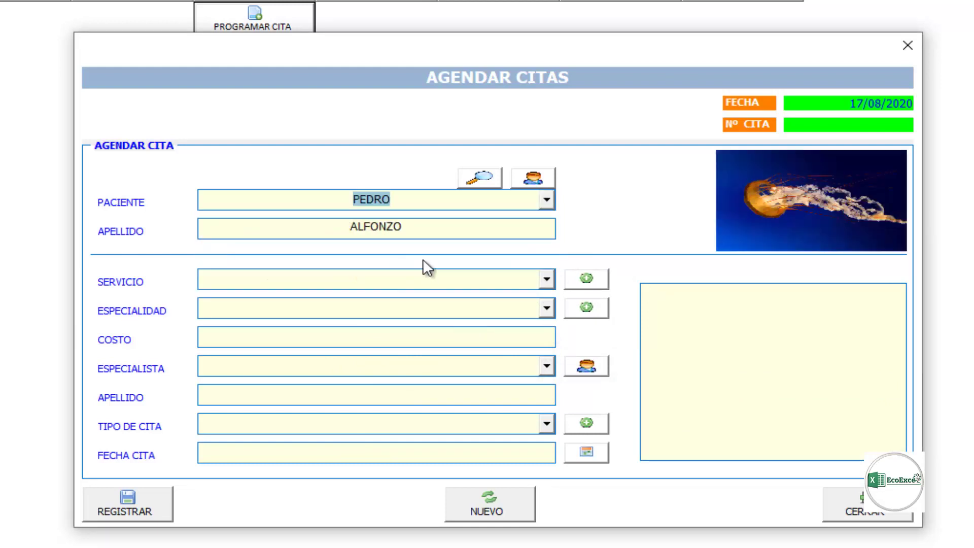
click(552, 282)
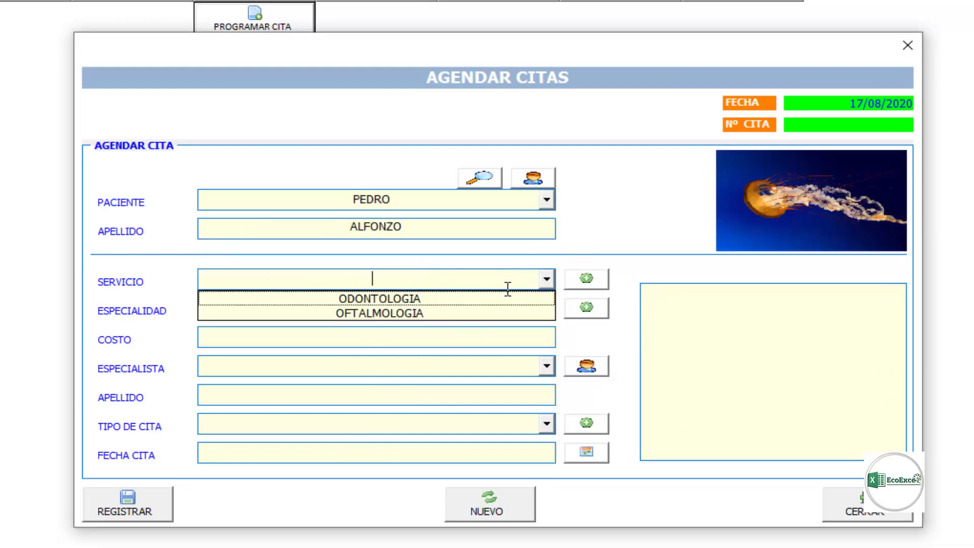
click(439, 296)
click(546, 307)
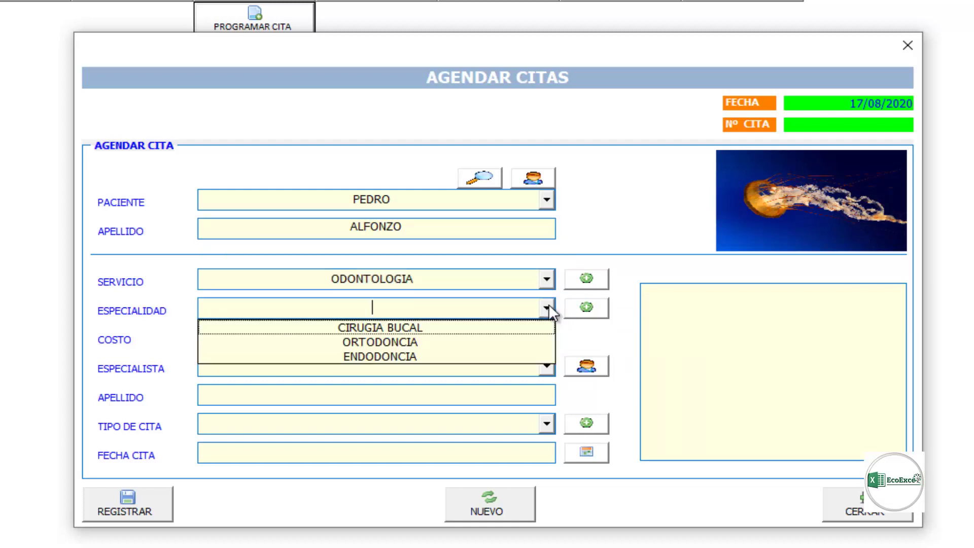
click(450, 326)
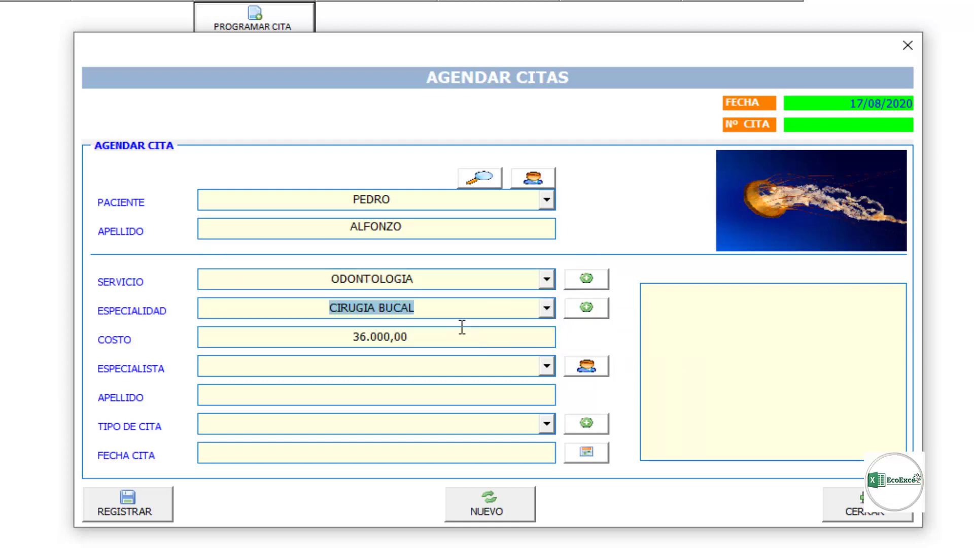
Step: Assign the first specialist, set type CONSULTA and enter date 18/08/2020
click(546, 367)
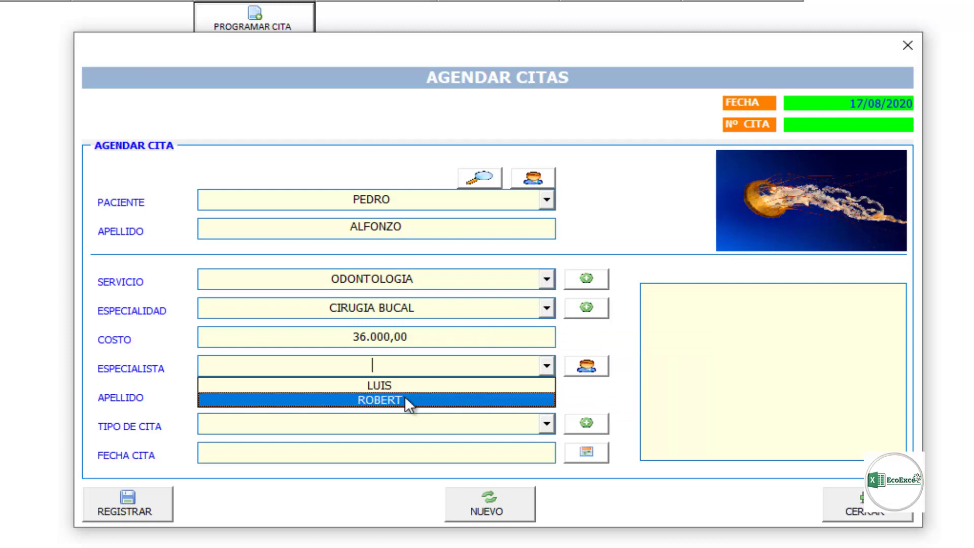
key(Escape)
key(Down)
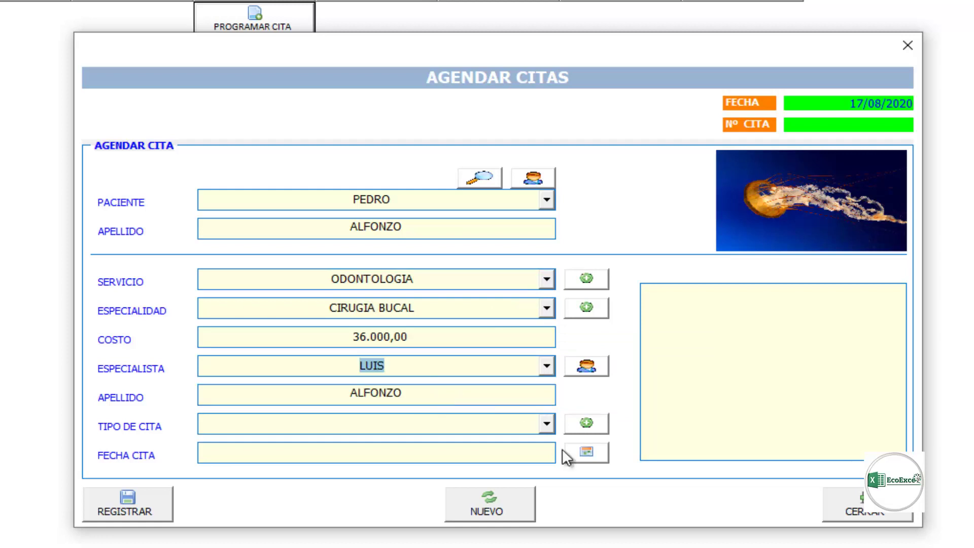
click(550, 424)
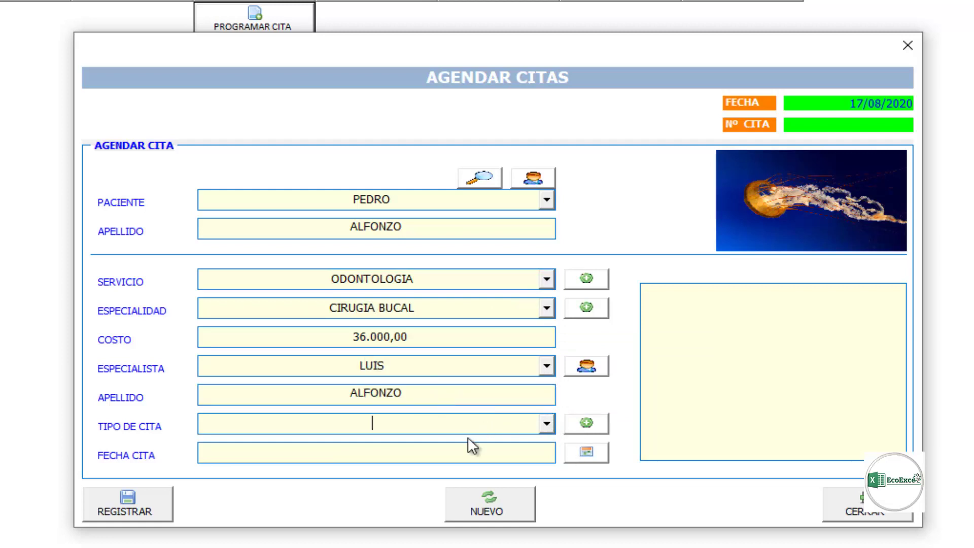
click(546, 426)
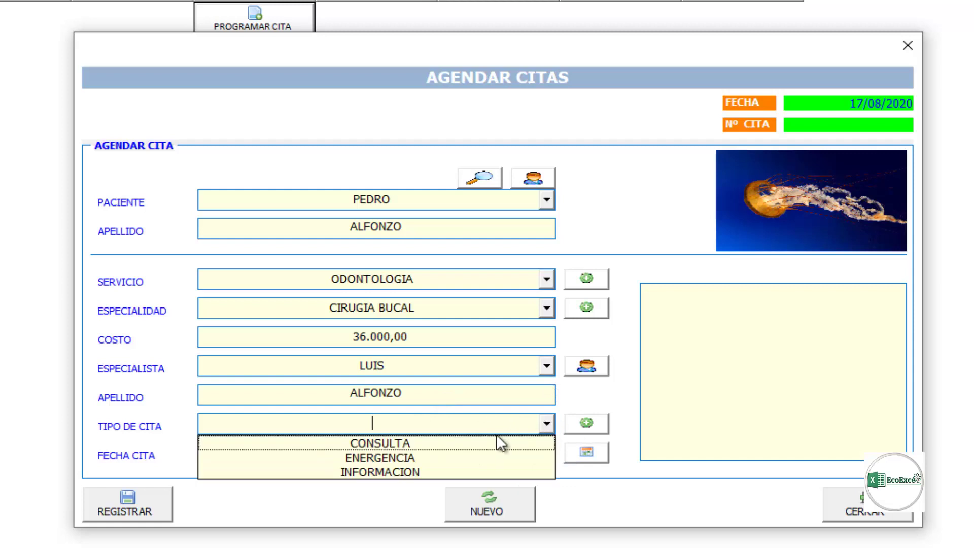
click(437, 445)
click(438, 449)
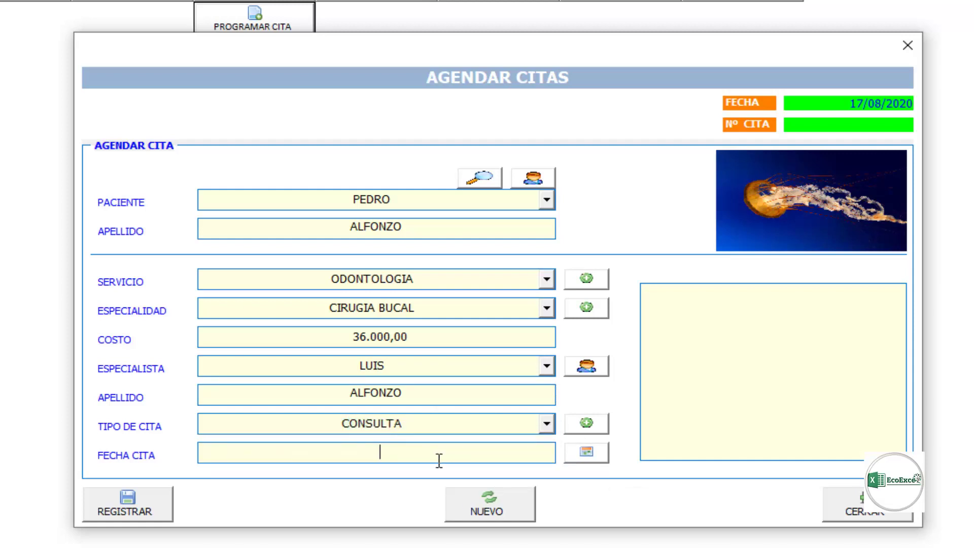
text(18/08)
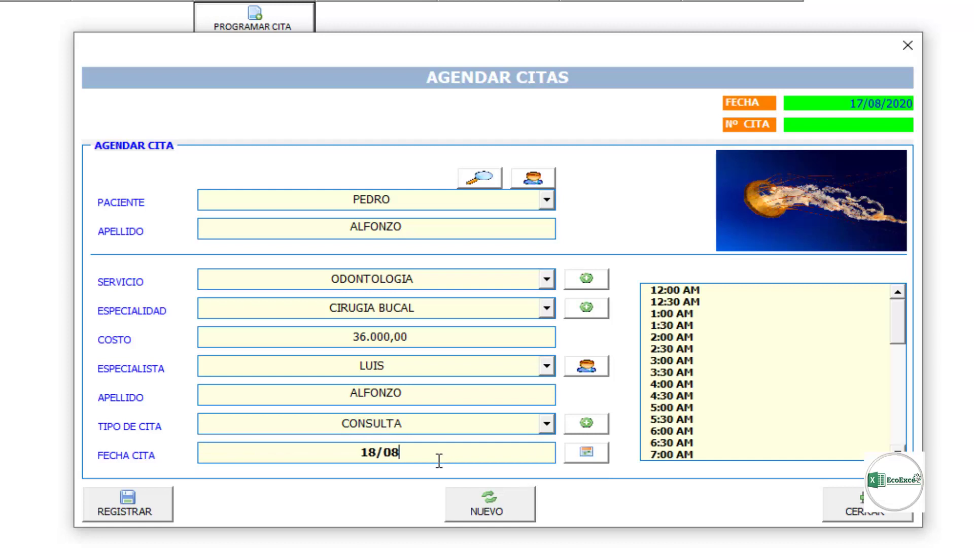
text(/2020)
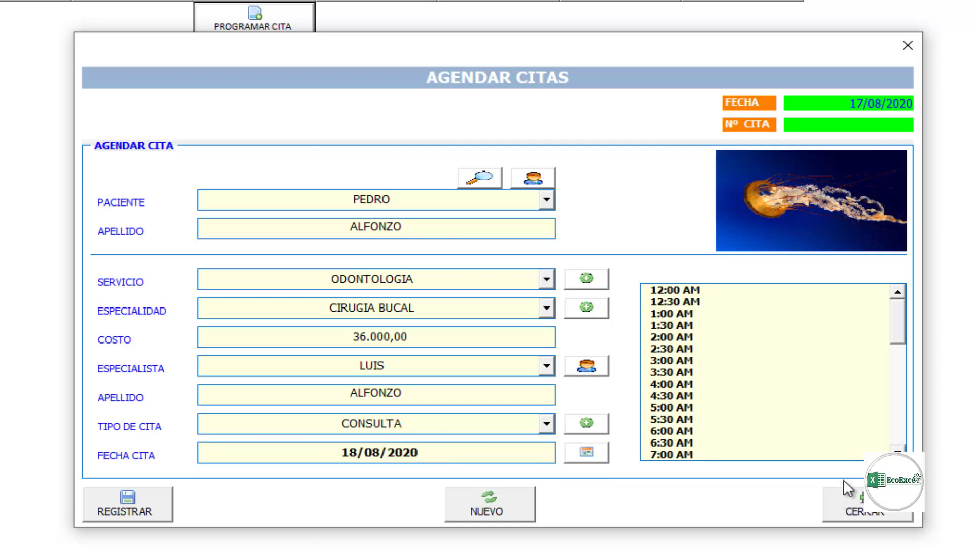
Step: Try the 9:30 AM slot and dismiss the warning that it is already taken
scroll(771, 372, down, 1)
scroll(771, 371, down, 1)
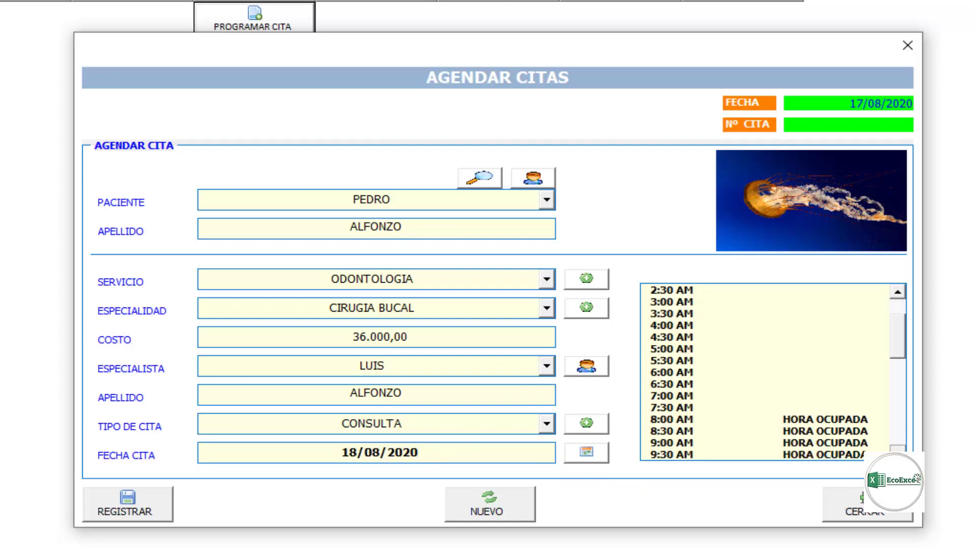
scroll(771, 372, down, 1)
scroll(771, 372, down, 1)
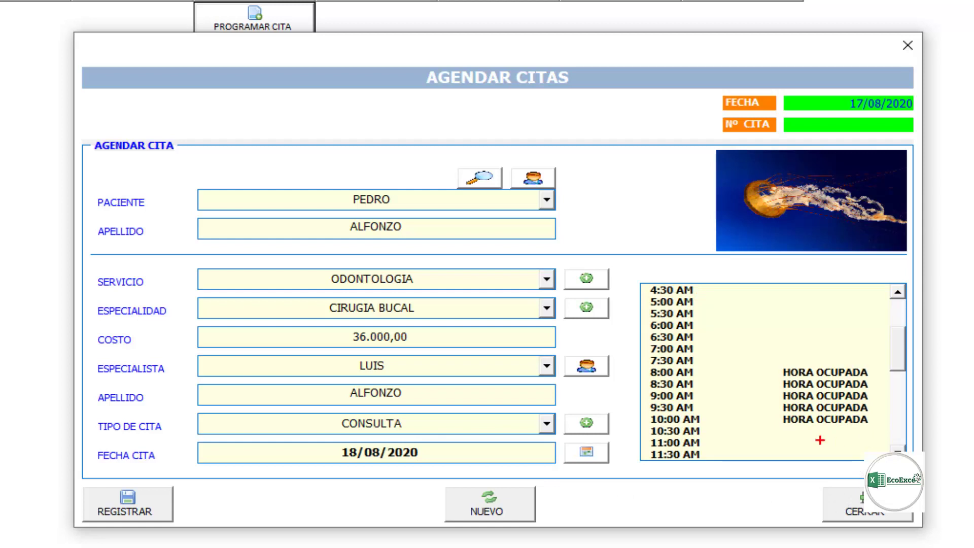
drag(641, 367, 903, 422)
click(695, 408)
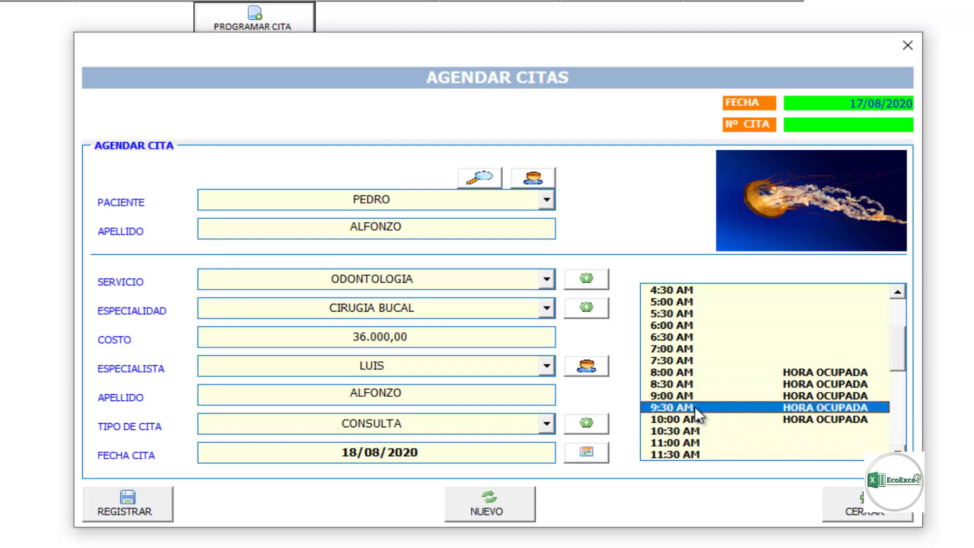
double_click(726, 407)
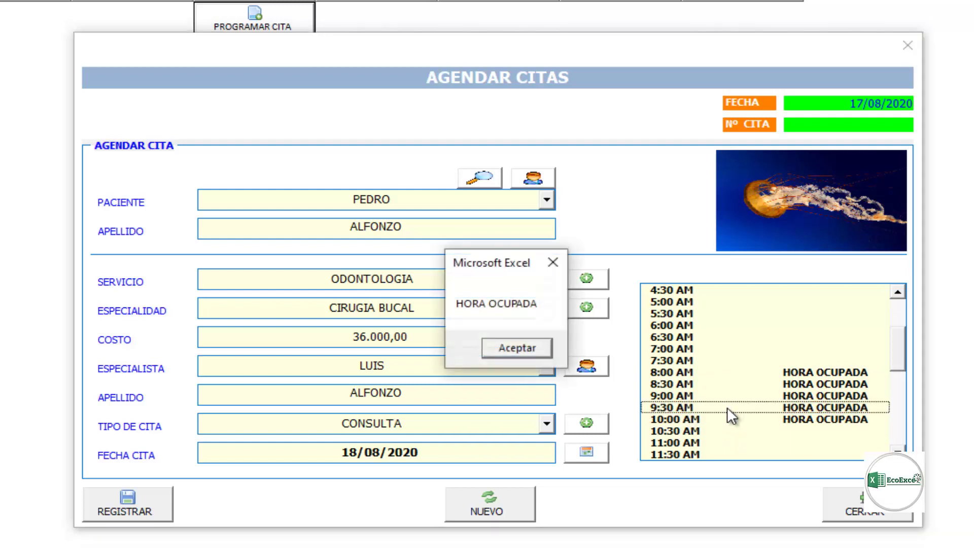
click(499, 347)
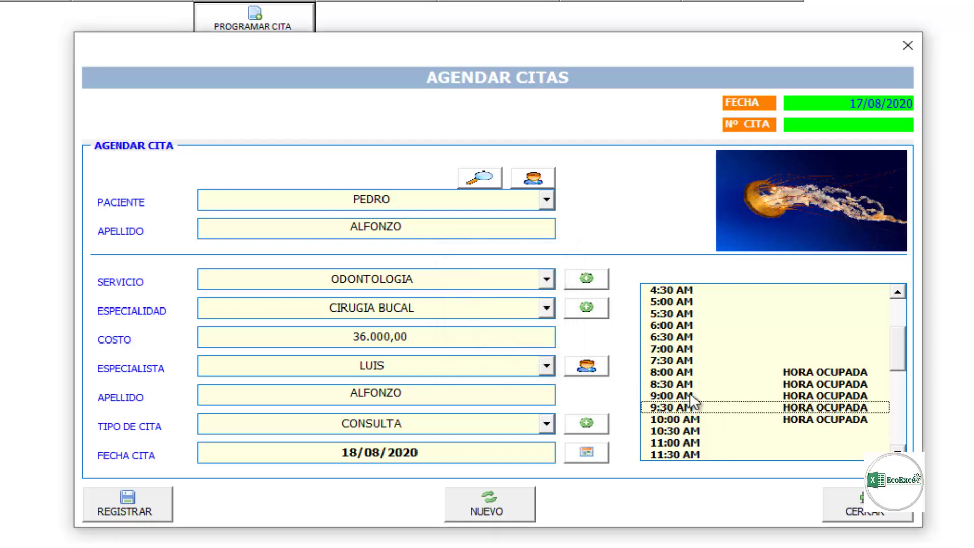
Step: Select the 10:00, 10:30, 11:00 and 11:30 AM slots instead
click(714, 419)
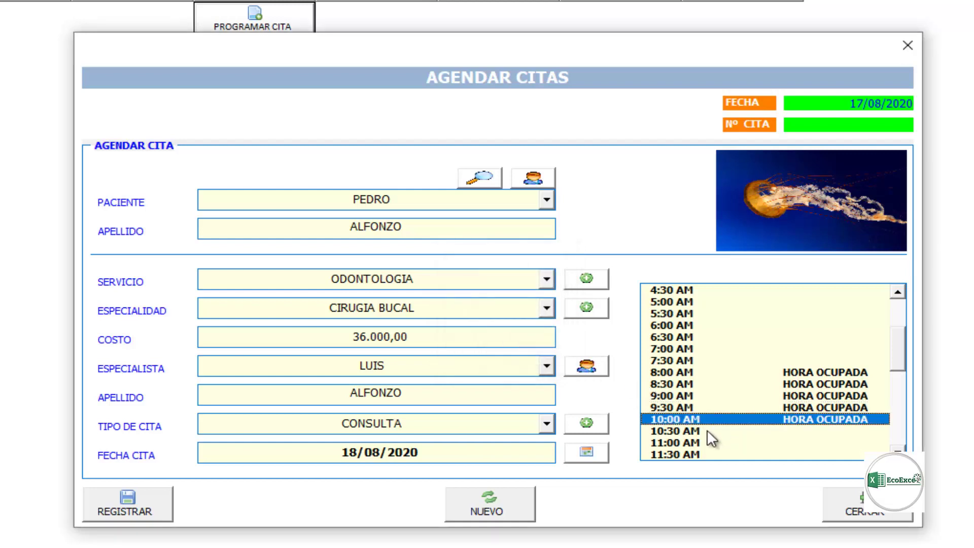
click(707, 429)
click(731, 443)
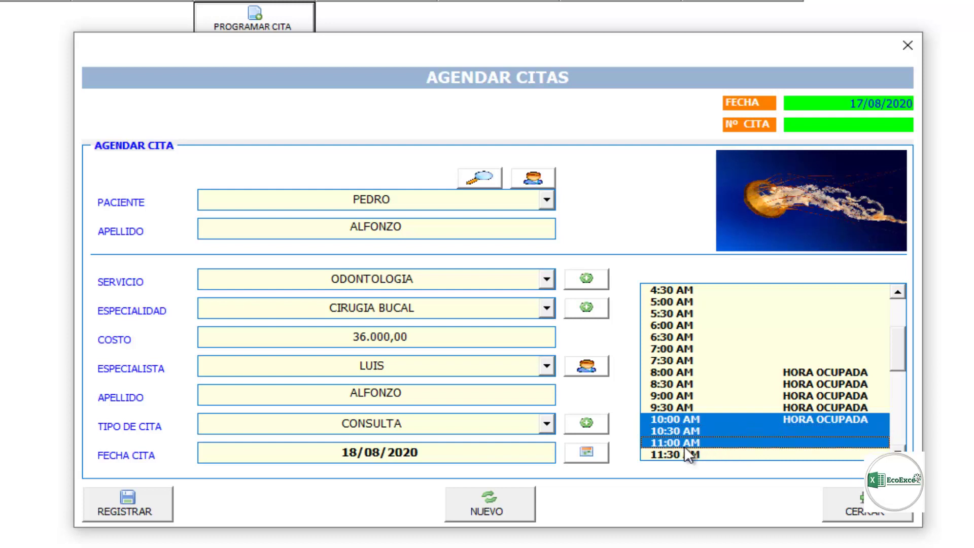
click(682, 453)
scroll(821, 447, down, 1)
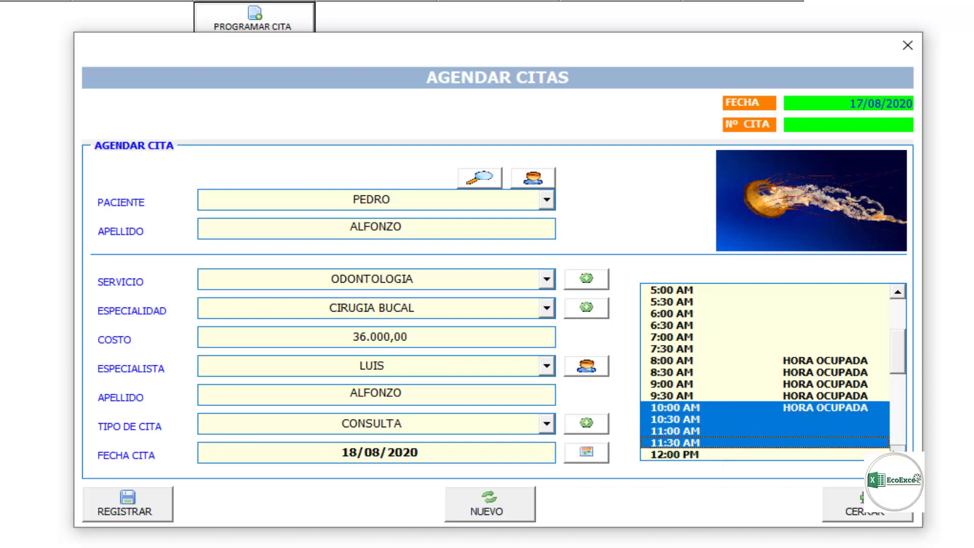
scroll(820, 446, down, 1)
scroll(821, 446, down, 1)
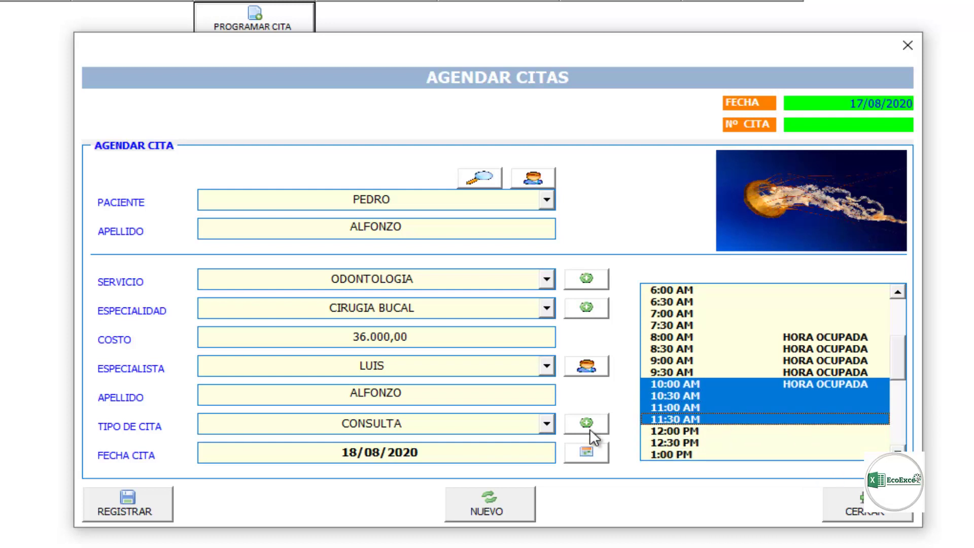
Step: After the occupied-hours error, drop the 10:00 AM slot, register the booking and close the form
click(157, 500)
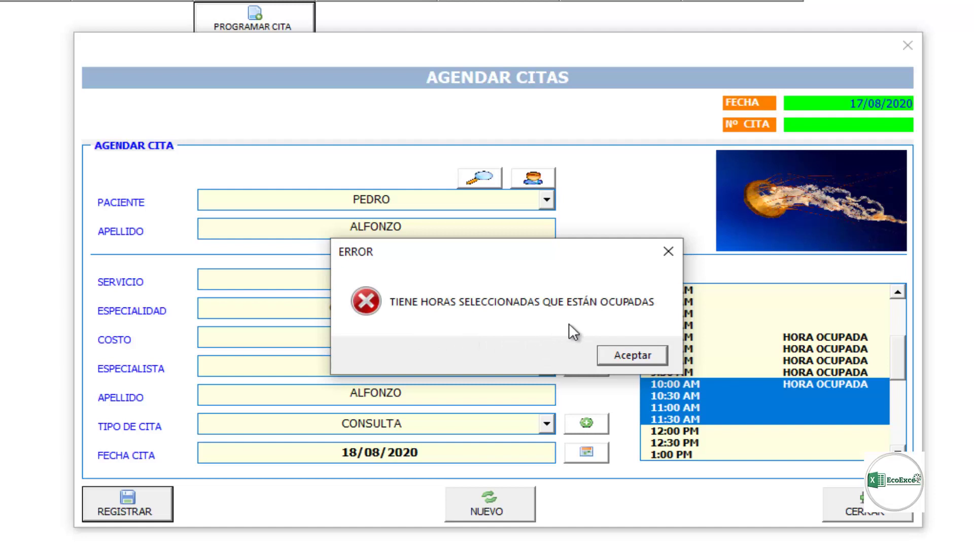
click(644, 352)
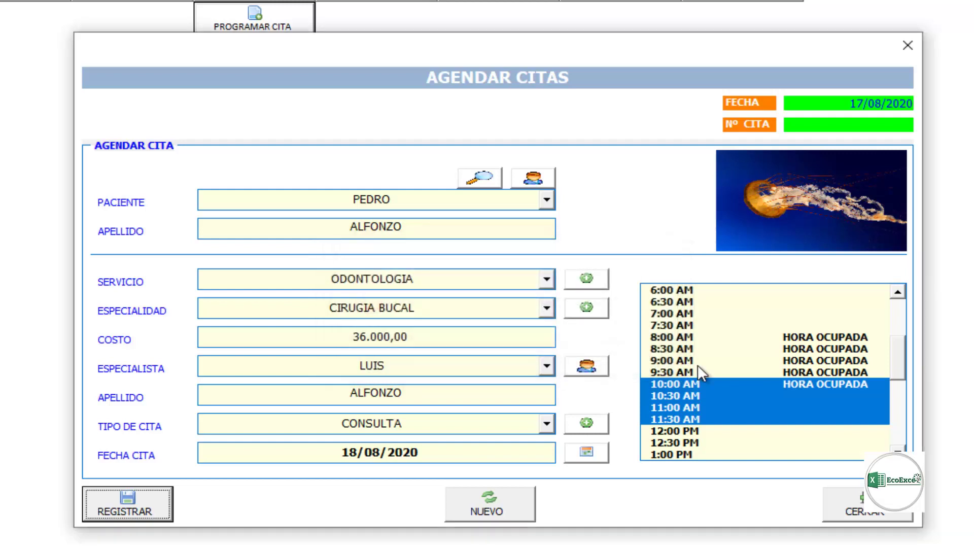
click(725, 383)
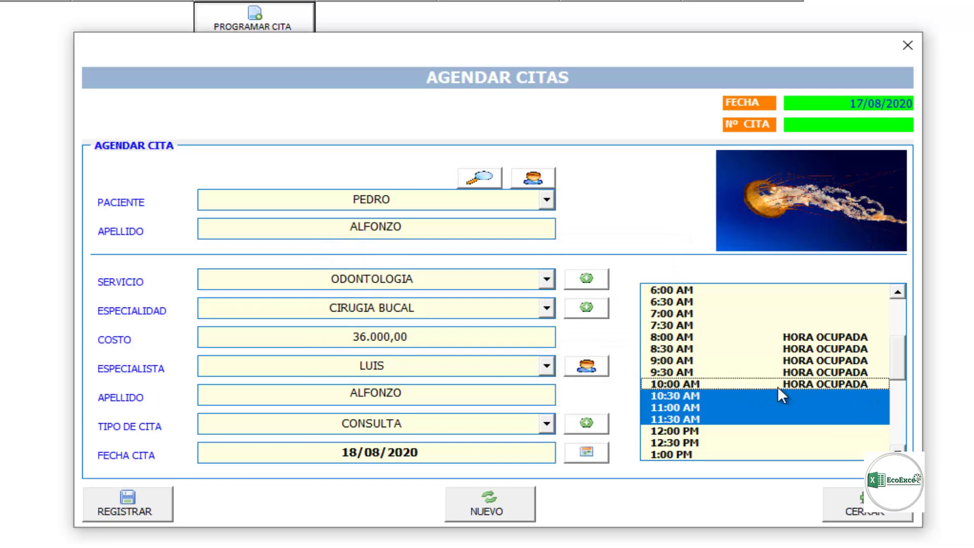
click(139, 503)
click(504, 356)
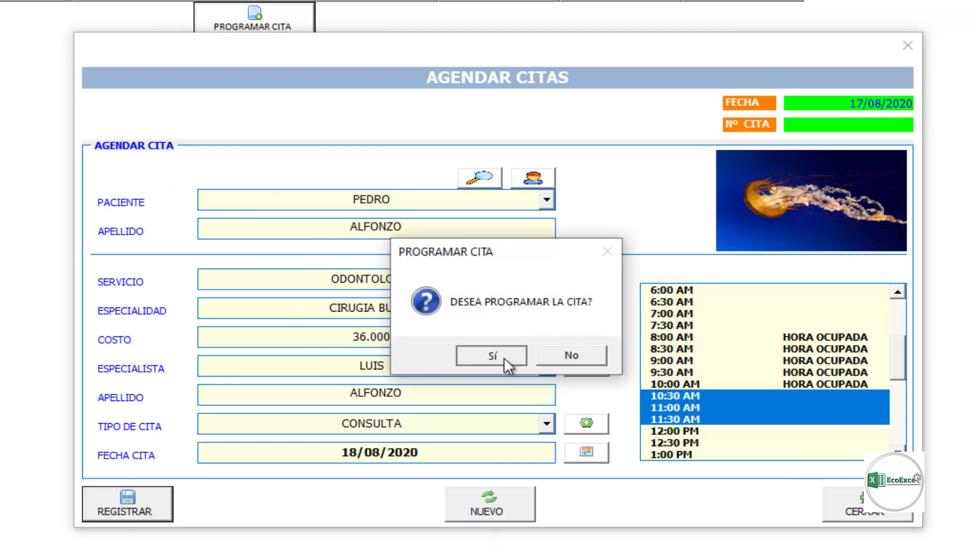
click(565, 351)
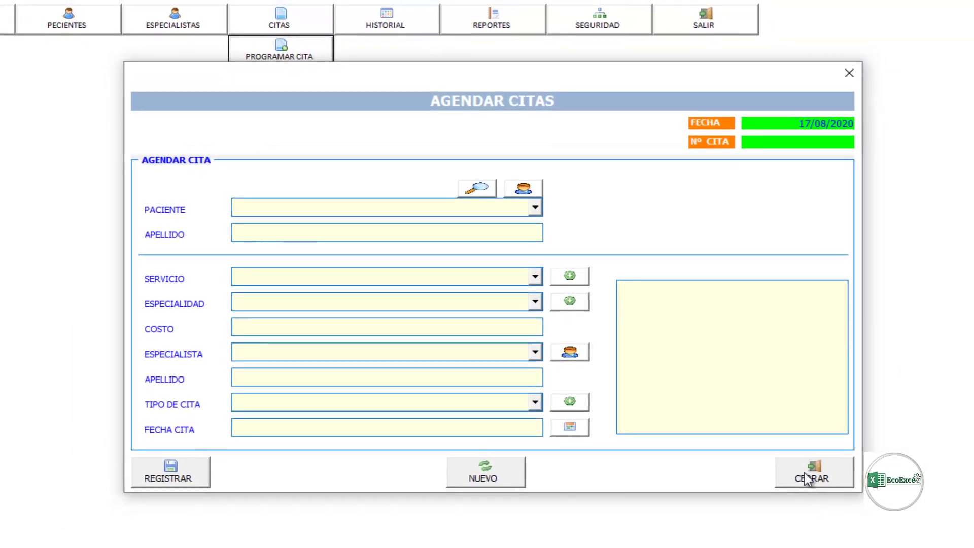
click(805, 473)
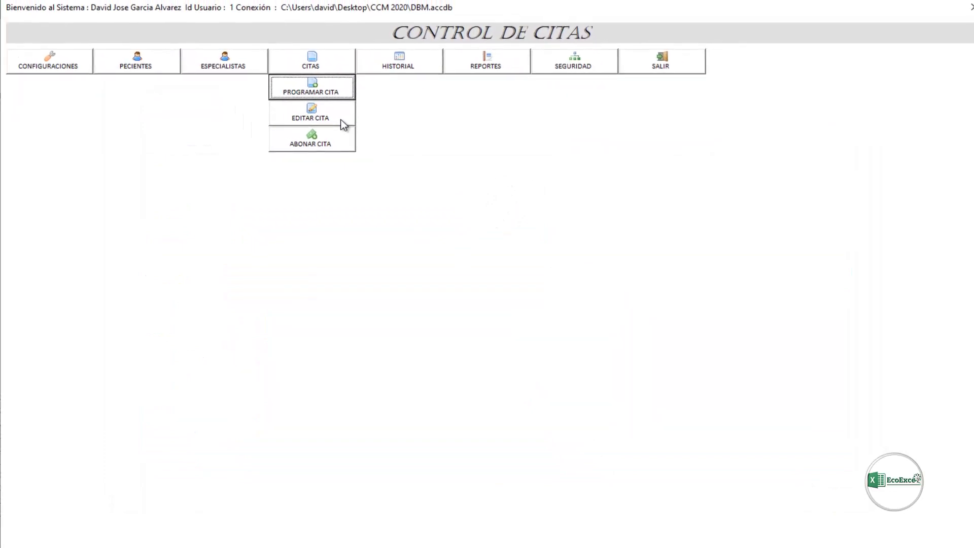
Step: Open EDITAR CITA, list the EN ESPERA appointments and pick the second waiting one
click(340, 121)
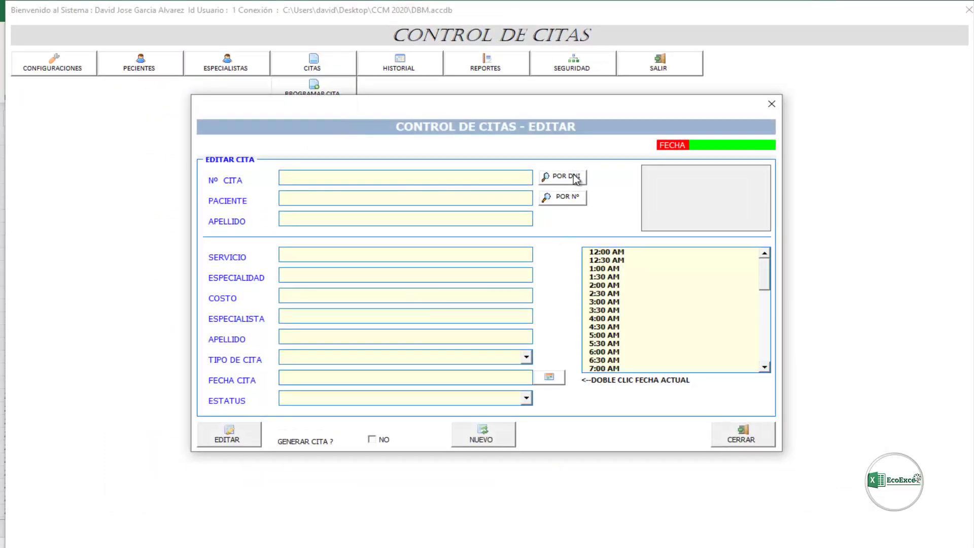
click(579, 178)
click(340, 182)
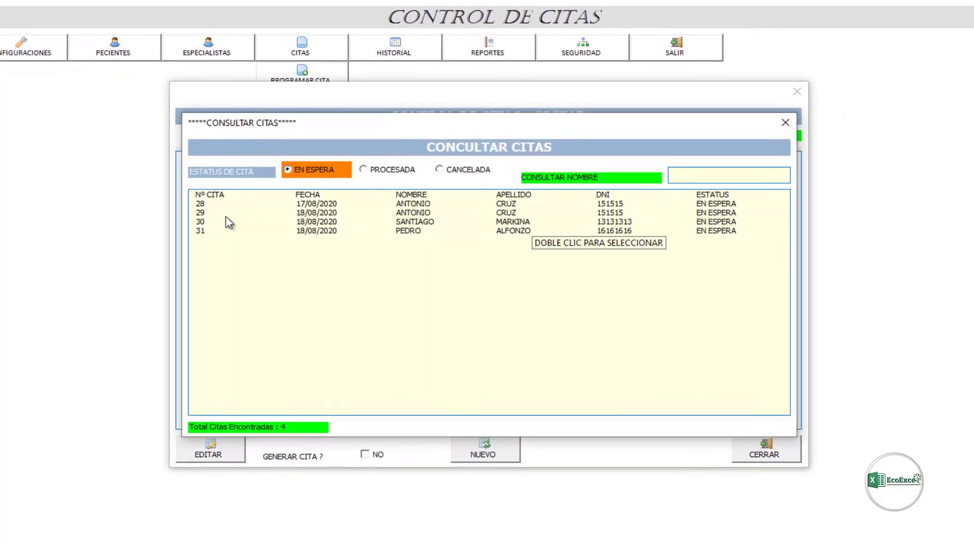
double_click(247, 222)
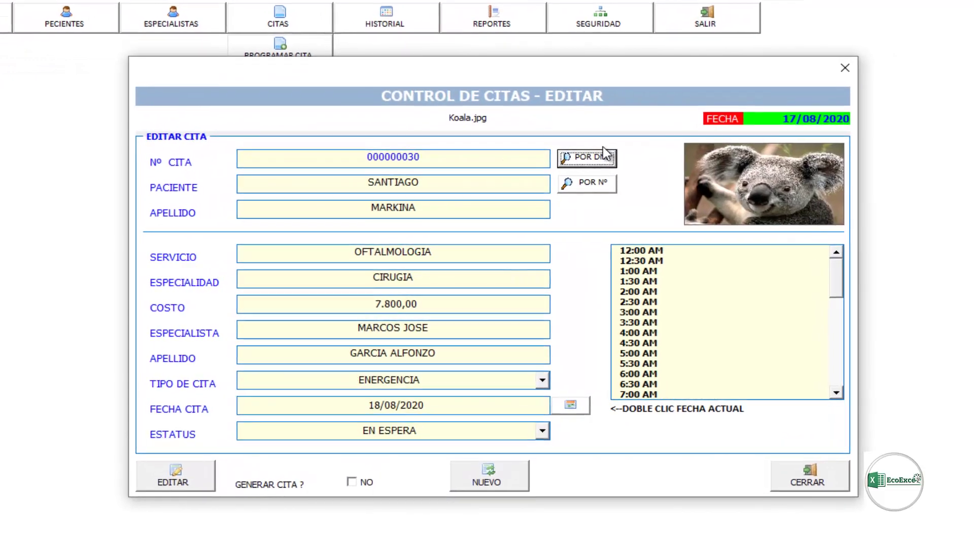
click(583, 162)
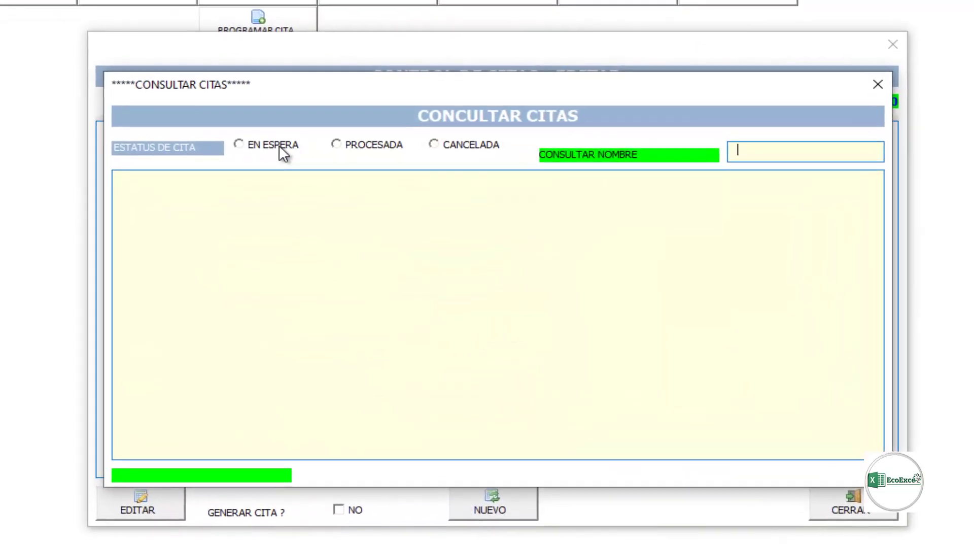
click(279, 147)
click(126, 199)
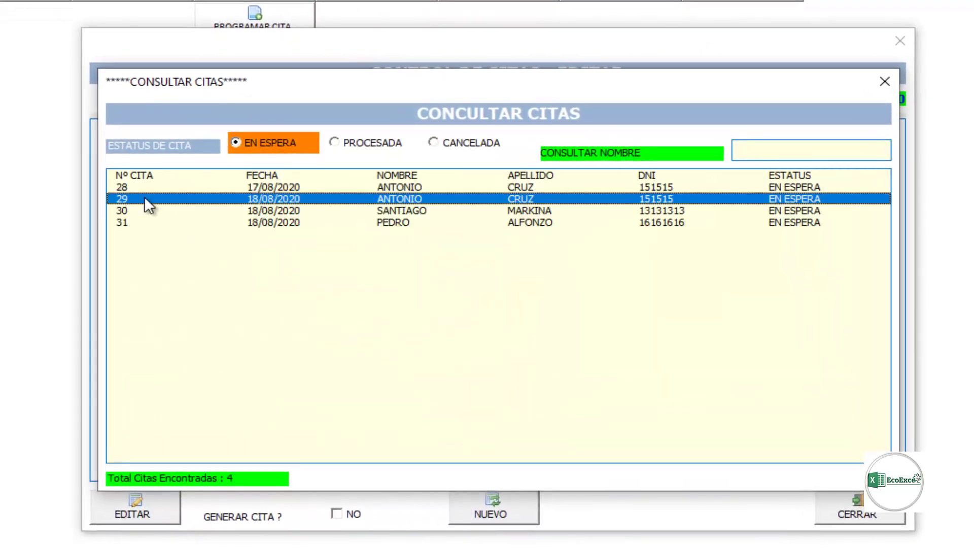
Step: Load the 35.000,00 dental surgery appointment and save it with status CANCELADA
double_click(144, 198)
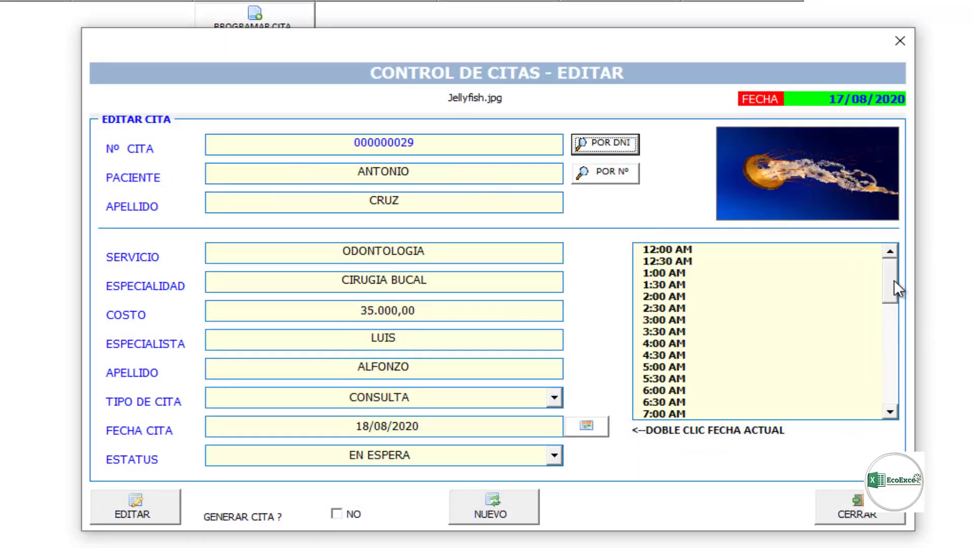
drag(894, 279, 893, 315)
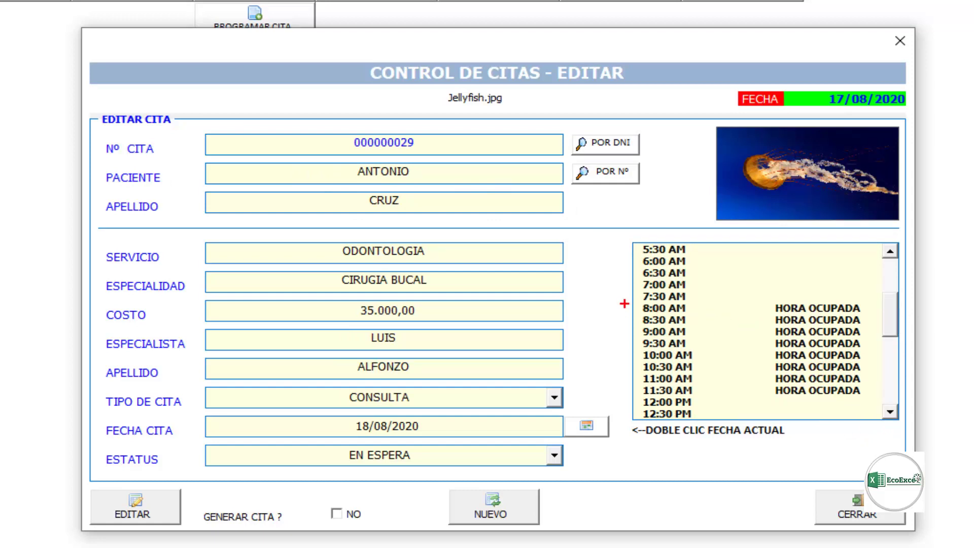
mouse_move(624, 302)
mouse_down()
mouse_move(787, 386)
mouse_move(877, 394)
mouse_up()
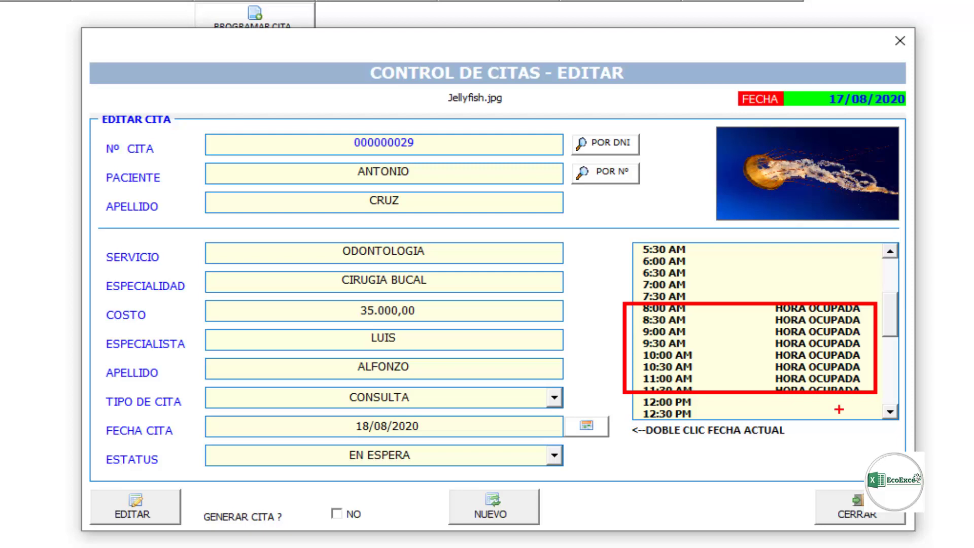
right_click(851, 412)
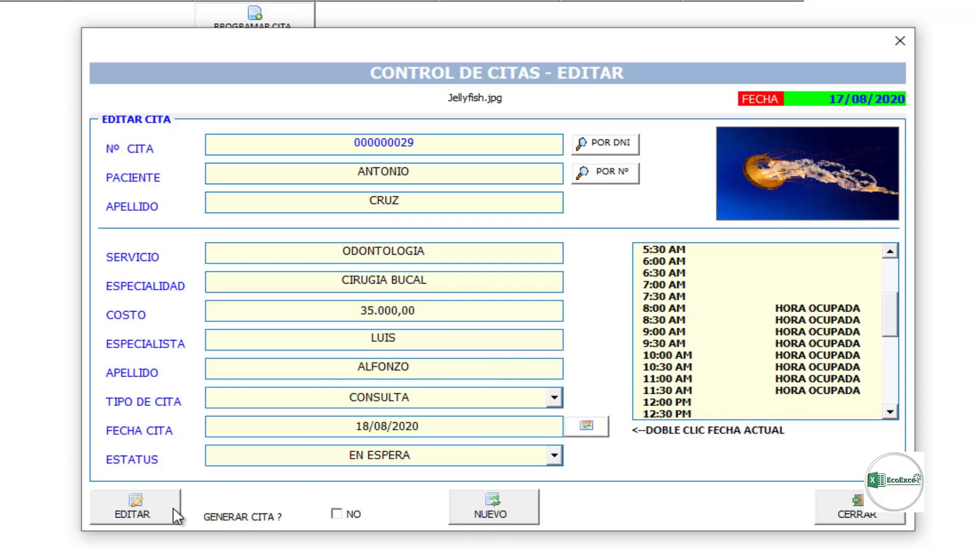
click(555, 456)
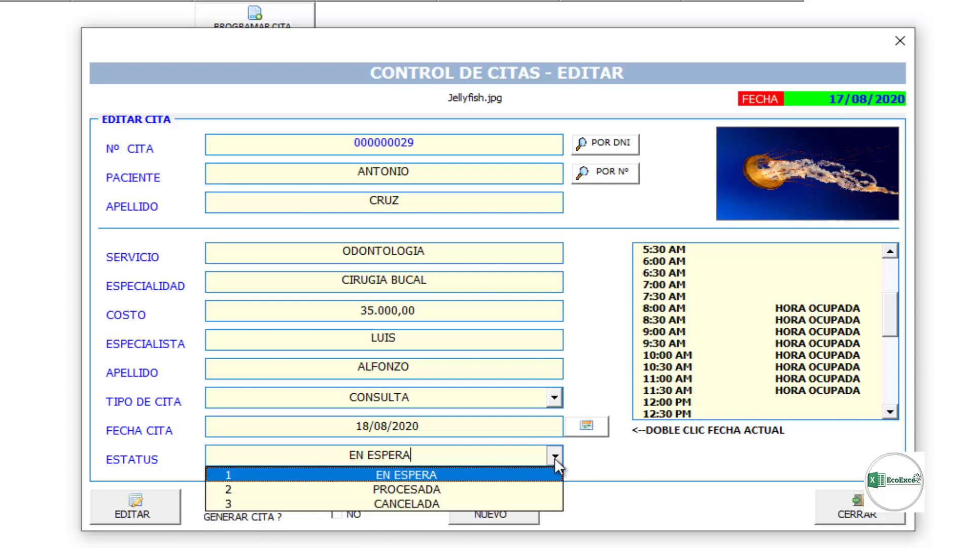
click(399, 504)
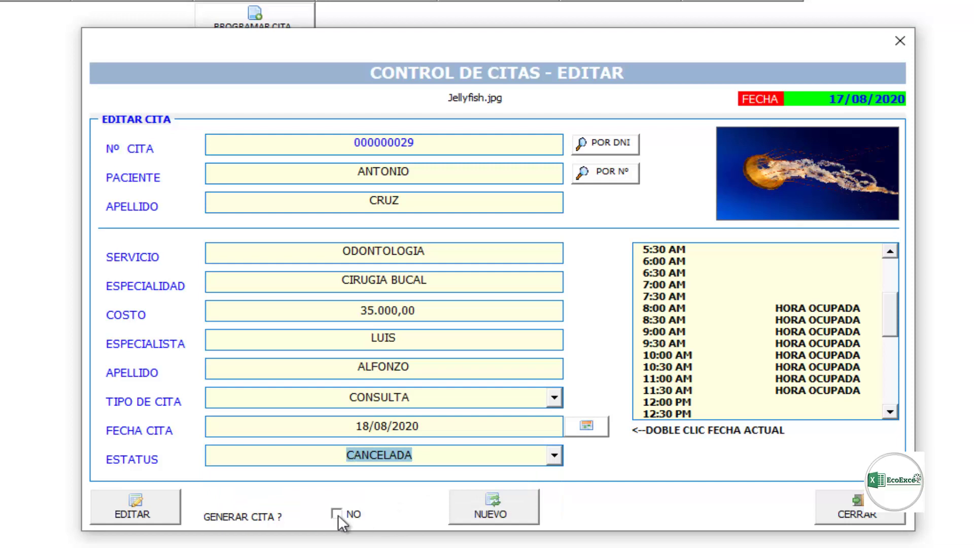
click(160, 505)
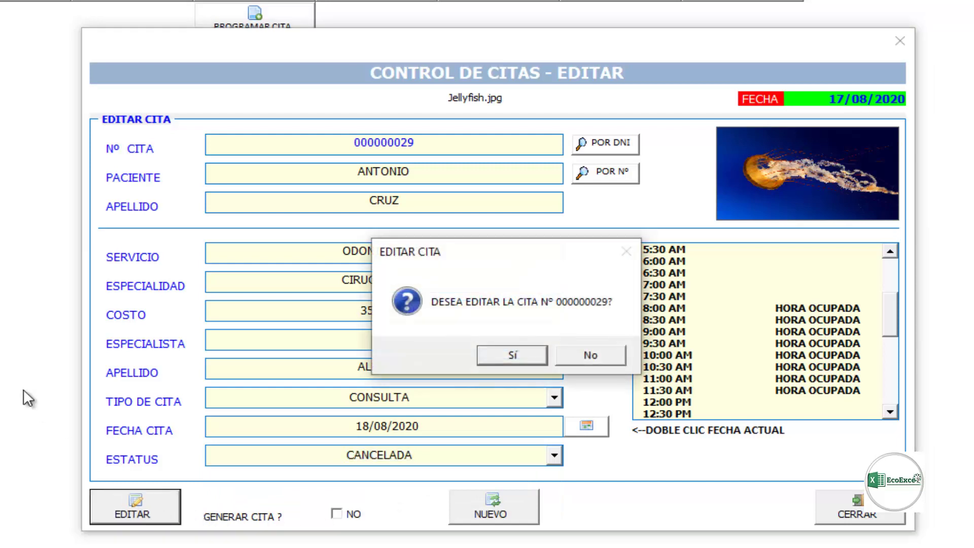
click(522, 355)
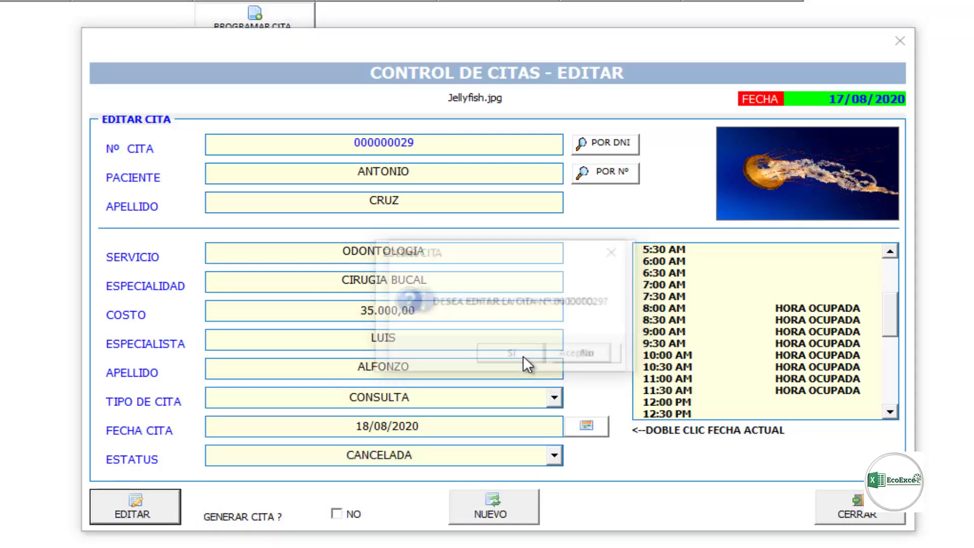
click(580, 355)
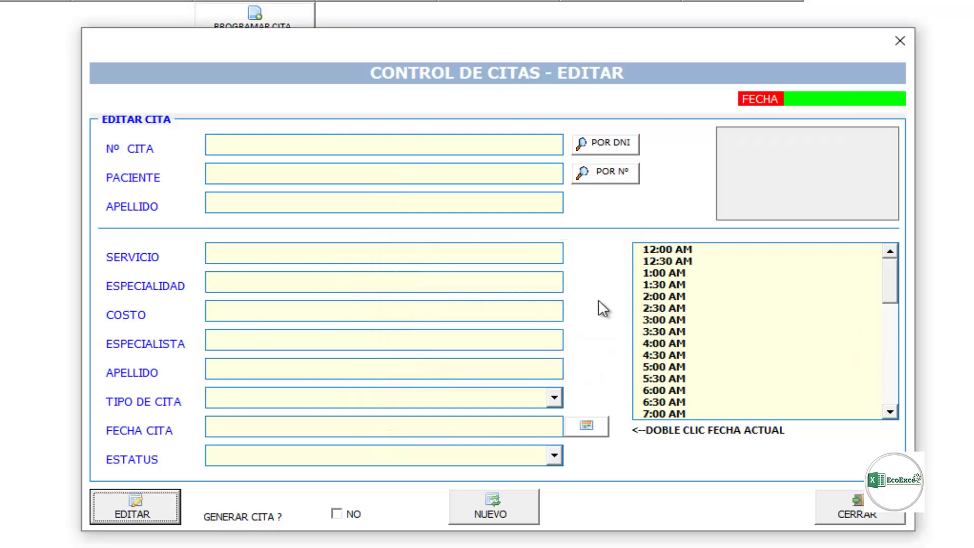
Step: List EN ESPERA appointments and load the last one, the 36.000,00 CONSULTA for 18/08/2020
click(632, 146)
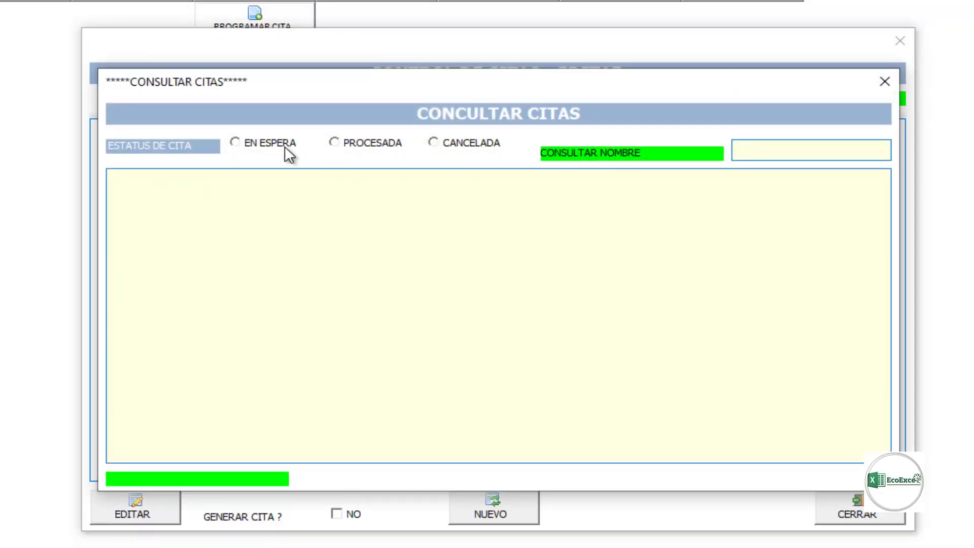
click(267, 144)
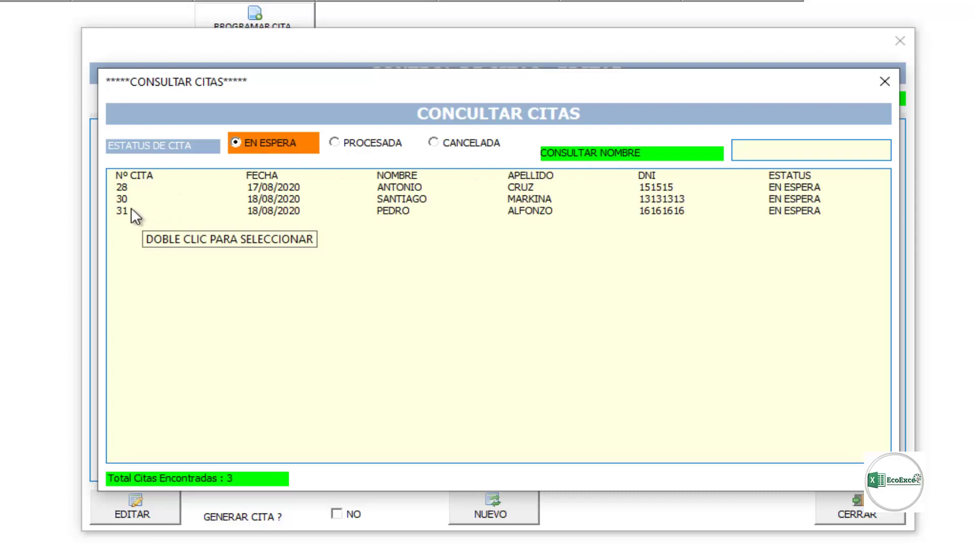
double_click(131, 207)
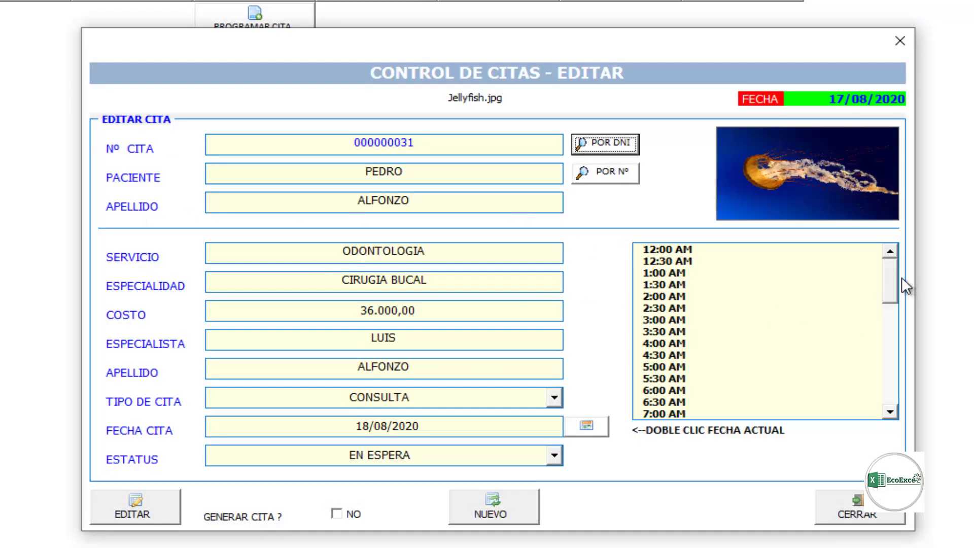
drag(889, 269, 881, 327)
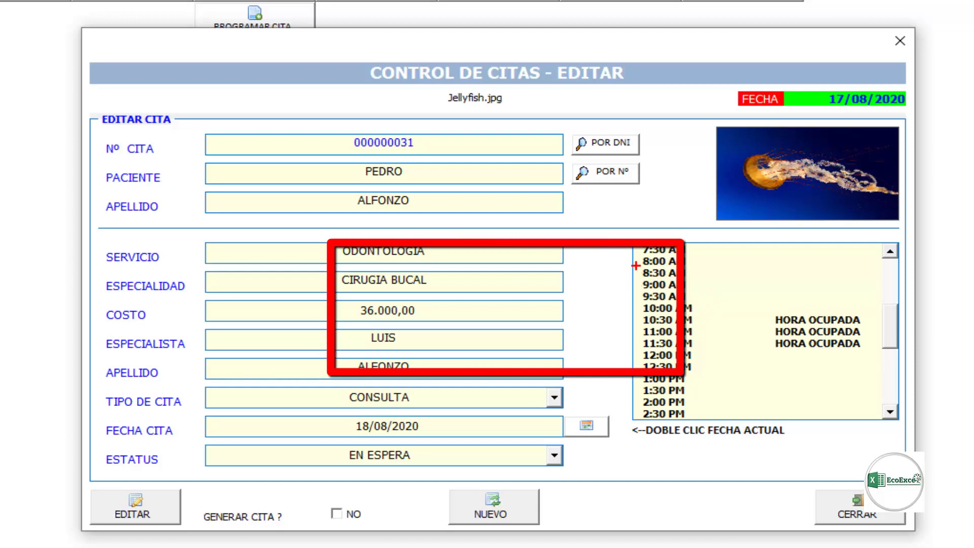
drag(636, 266, 876, 317)
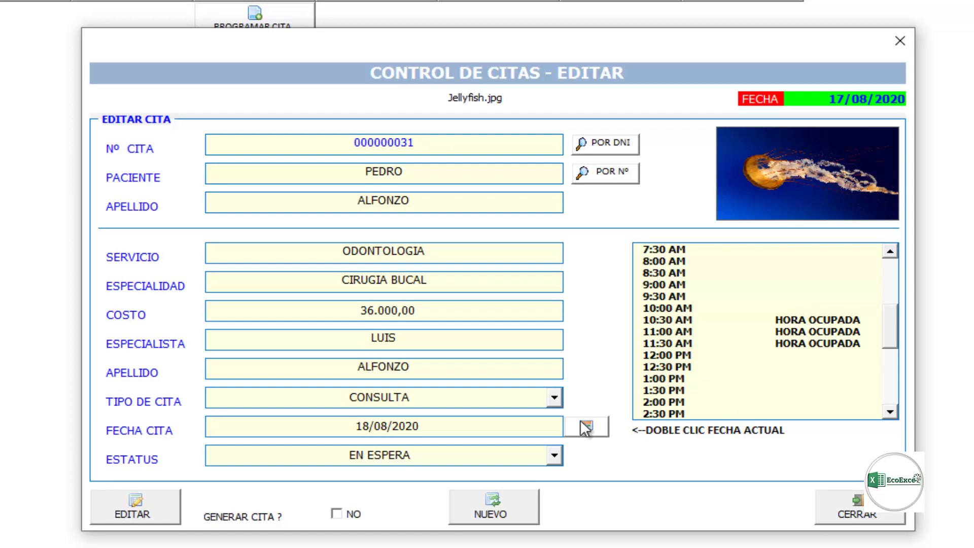
Step: Load waiting appointment 000000030 (OFTALMOLOGIA CIRUGIA, 7.800,00) and move its hour selection toward 3:00 PM
click(621, 142)
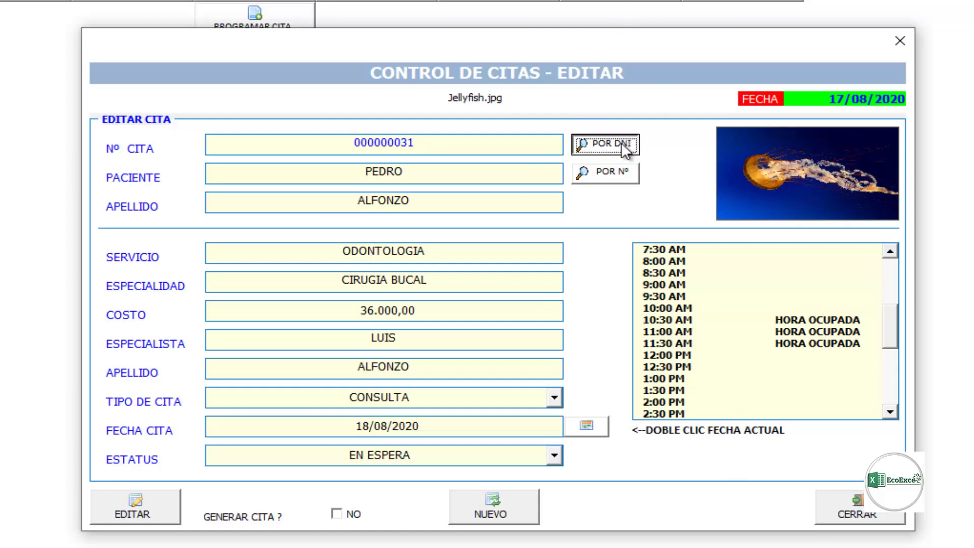
click(262, 143)
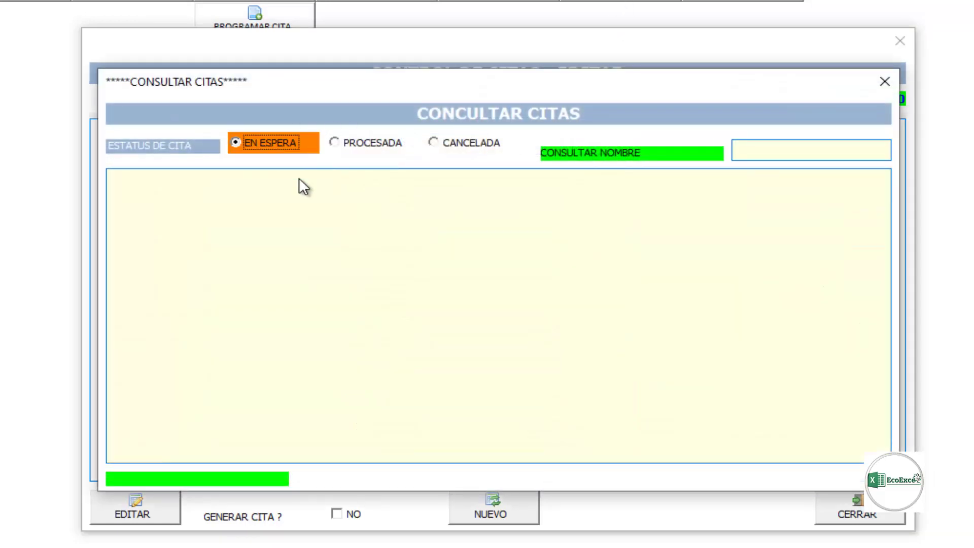
click(766, 153)
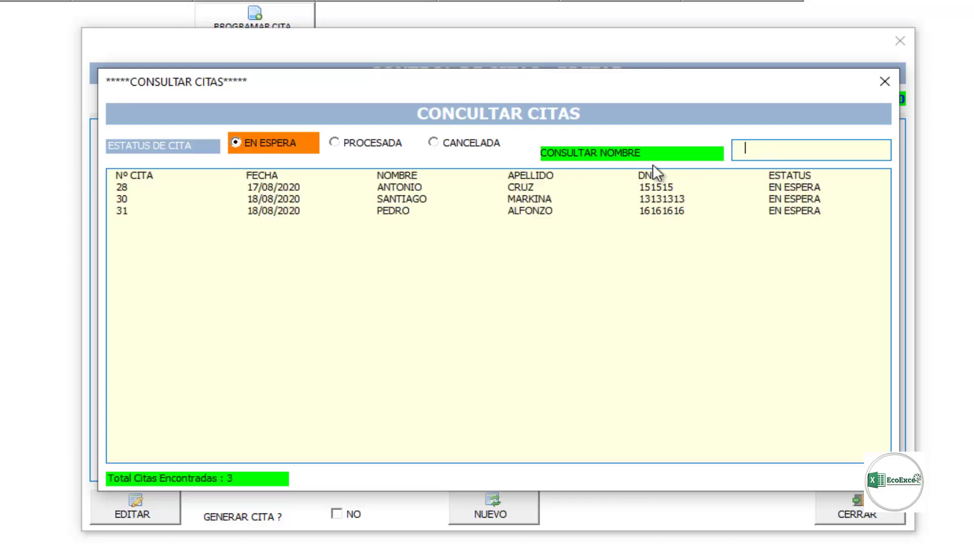
double_click(158, 199)
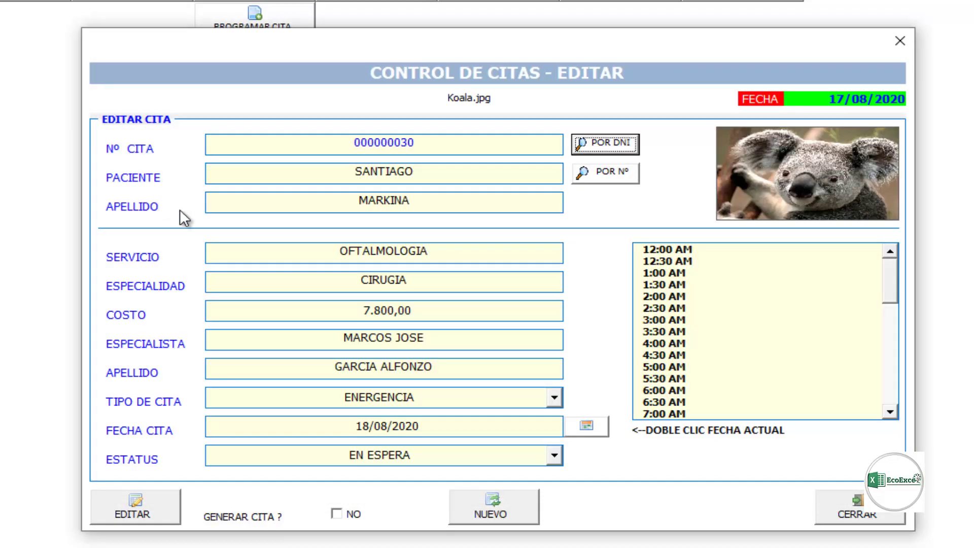
drag(885, 268, 888, 321)
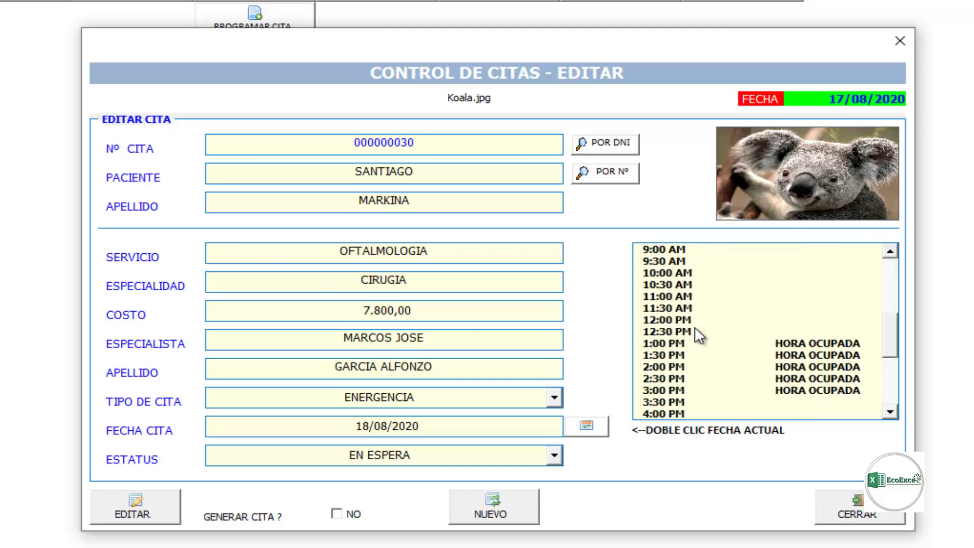
click(673, 343)
drag(674, 348, 683, 387)
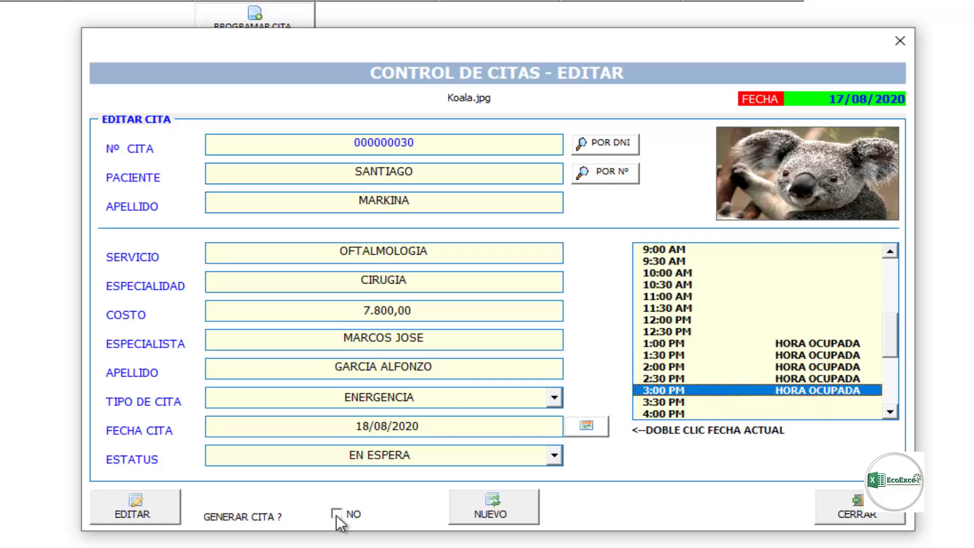
Step: Set appointment 000000030 to CANCELADA with GENERAR CITA on (SI), and submit the edit
click(555, 455)
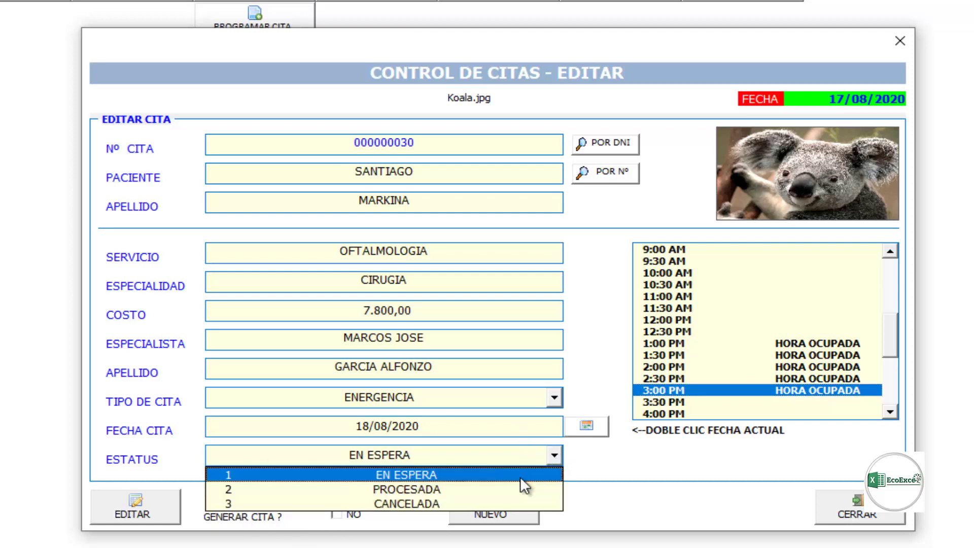
click(417, 504)
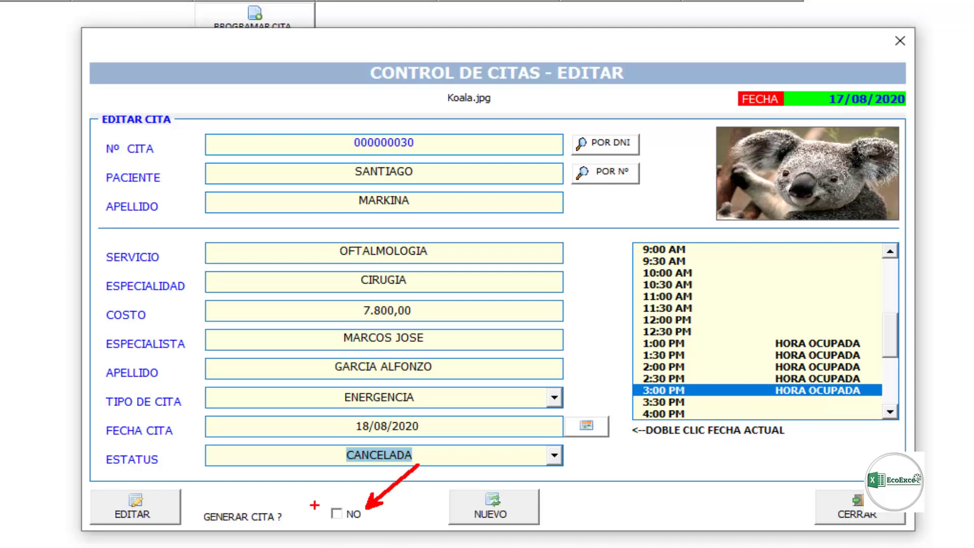
drag(314, 504, 373, 522)
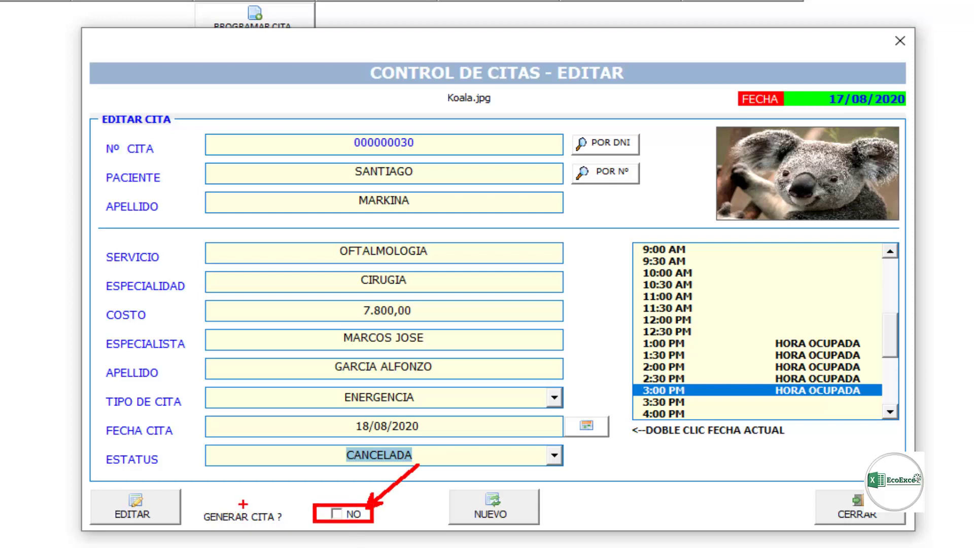
drag(243, 504, 300, 426)
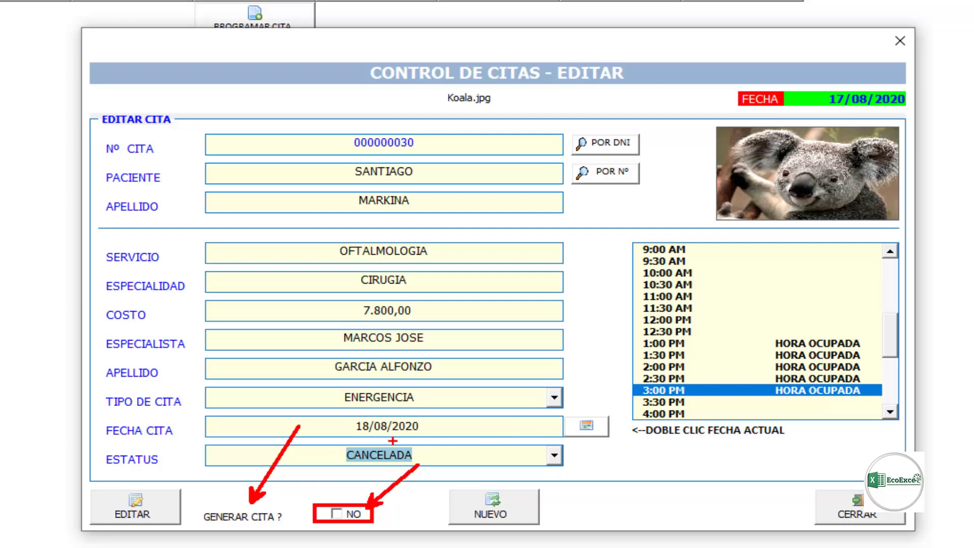
drag(392, 441, 445, 361)
key(Escape)
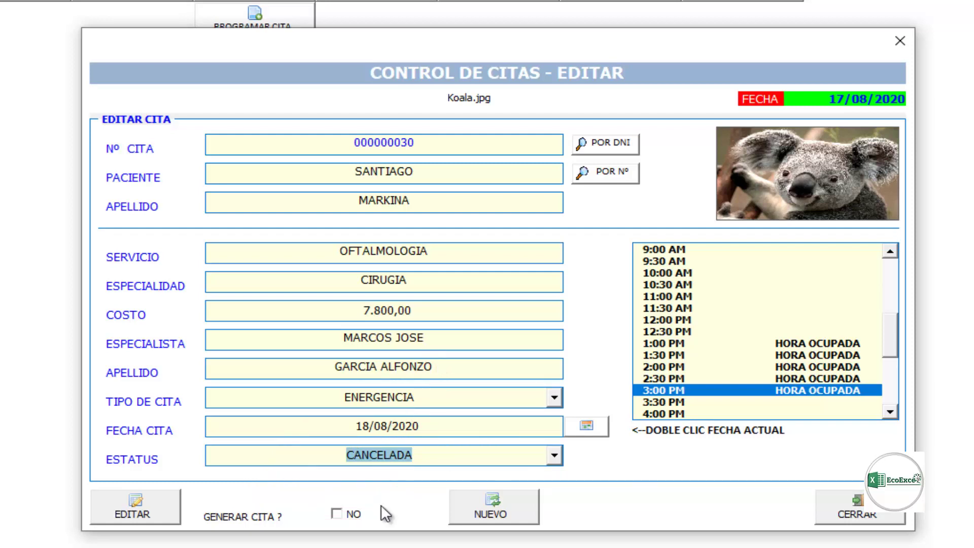
click(343, 514)
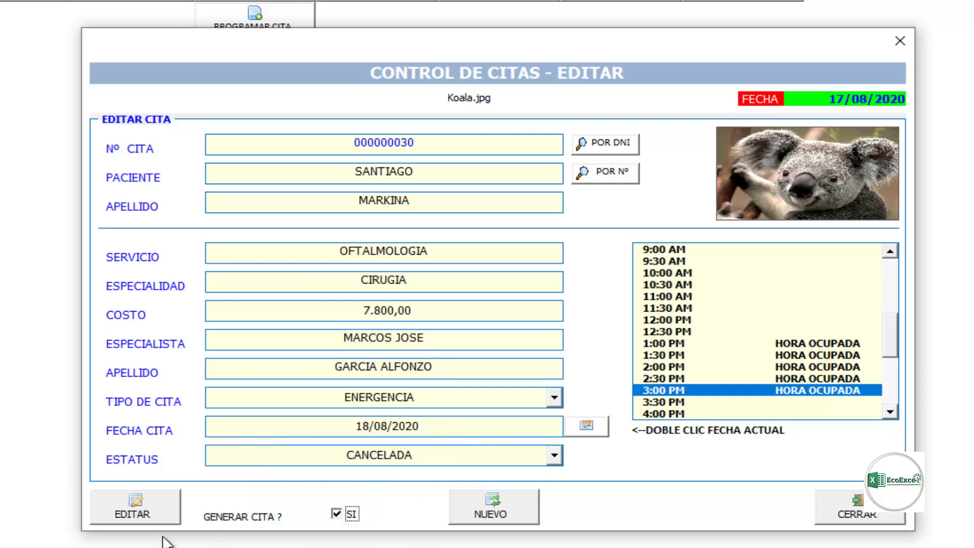
click(160, 501)
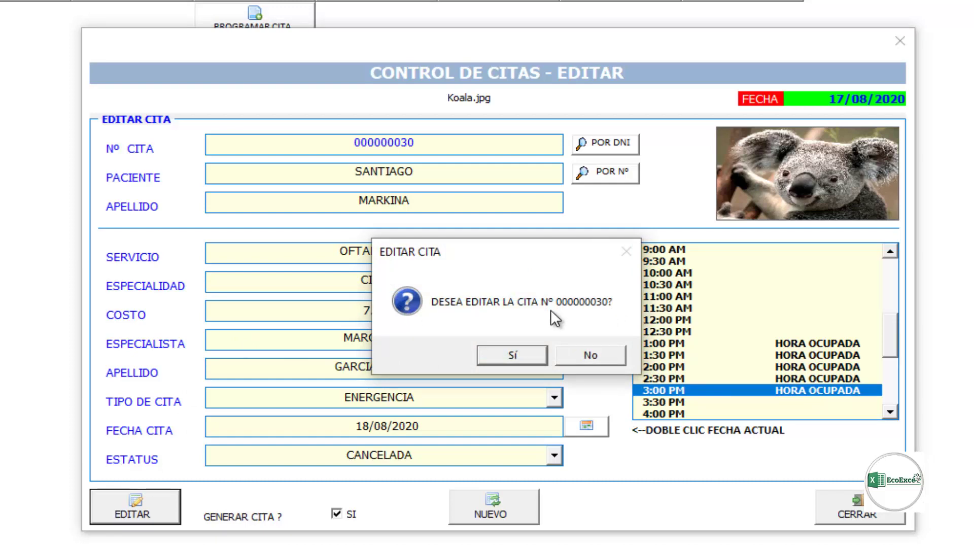
Step: Confirm the edit of appointment 000000030 so the AGENDAR CITAS form appears
click(506, 353)
drag(485, 46, 458, 4)
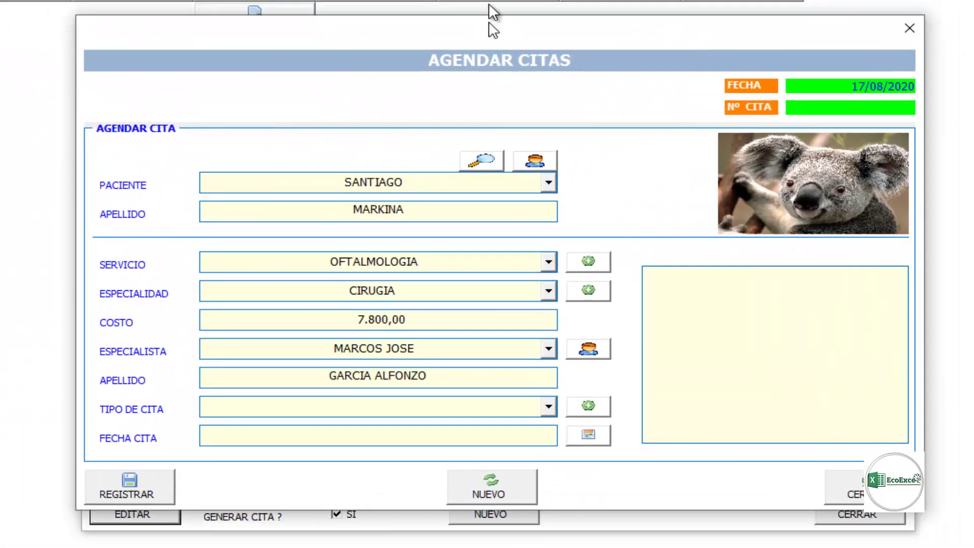
drag(504, 6, 492, 7)
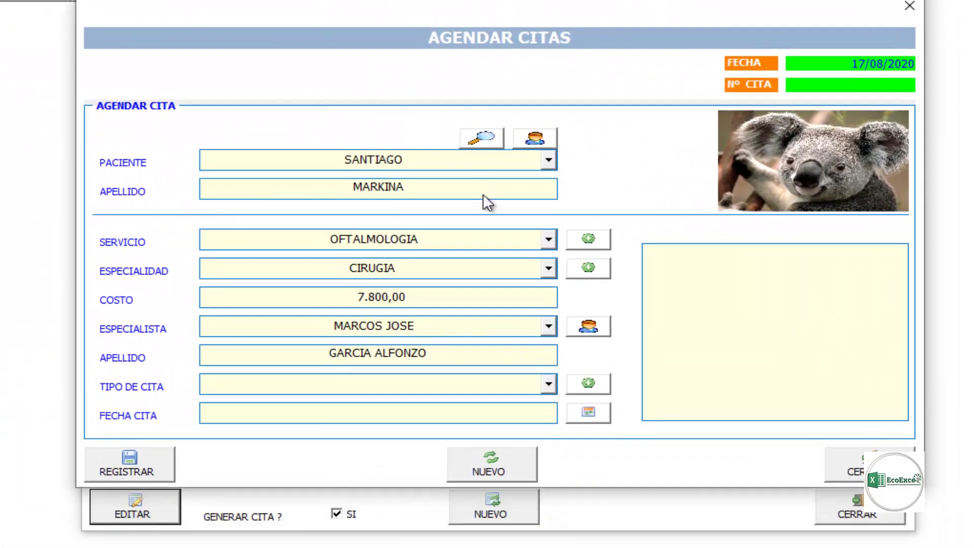
Step: Choose service ODONTOLOGIA, speciality ORTODONCIA and the second orthodontics specialist
click(550, 245)
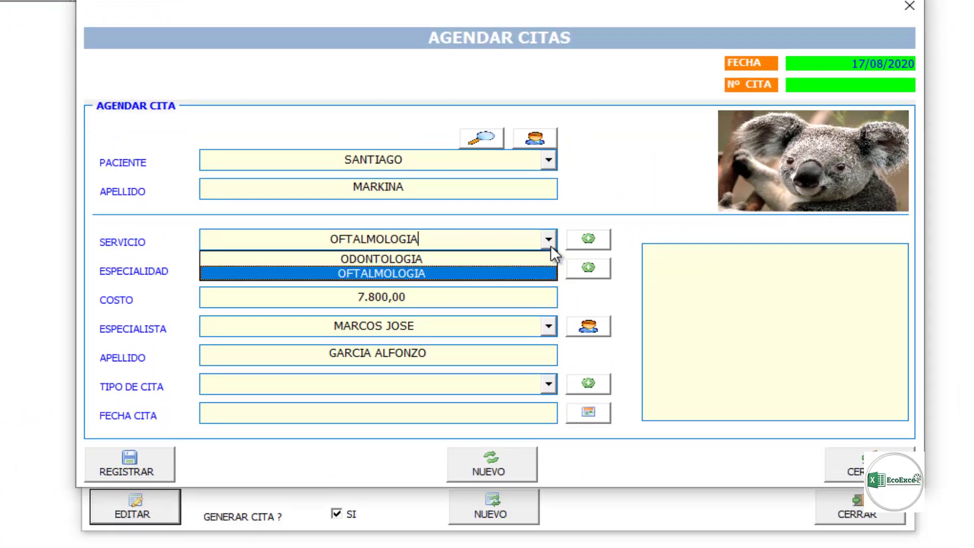
click(488, 256)
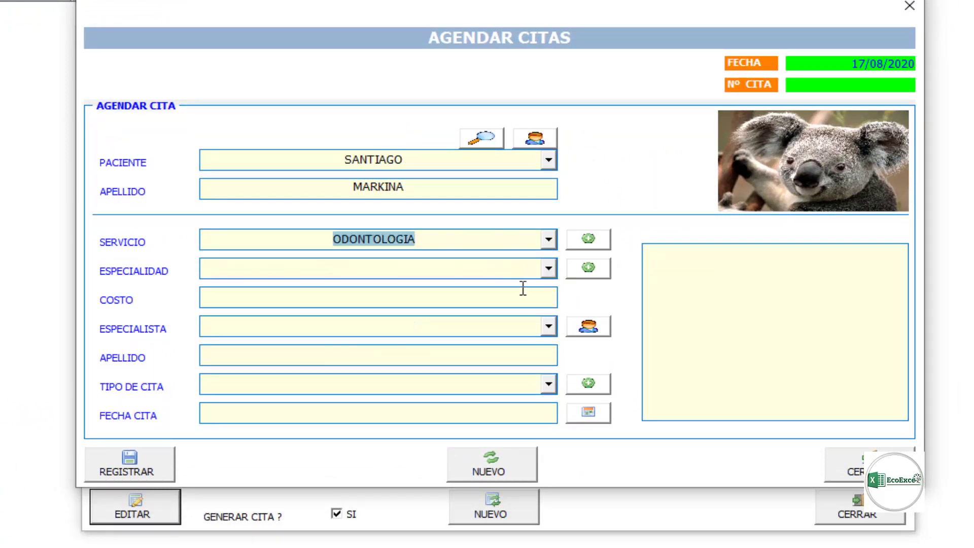
click(549, 267)
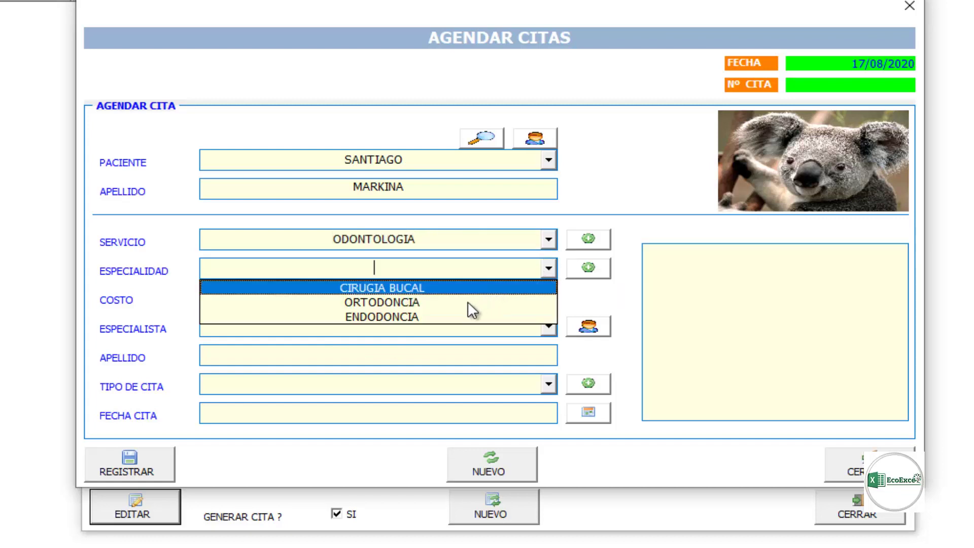
click(440, 302)
click(549, 327)
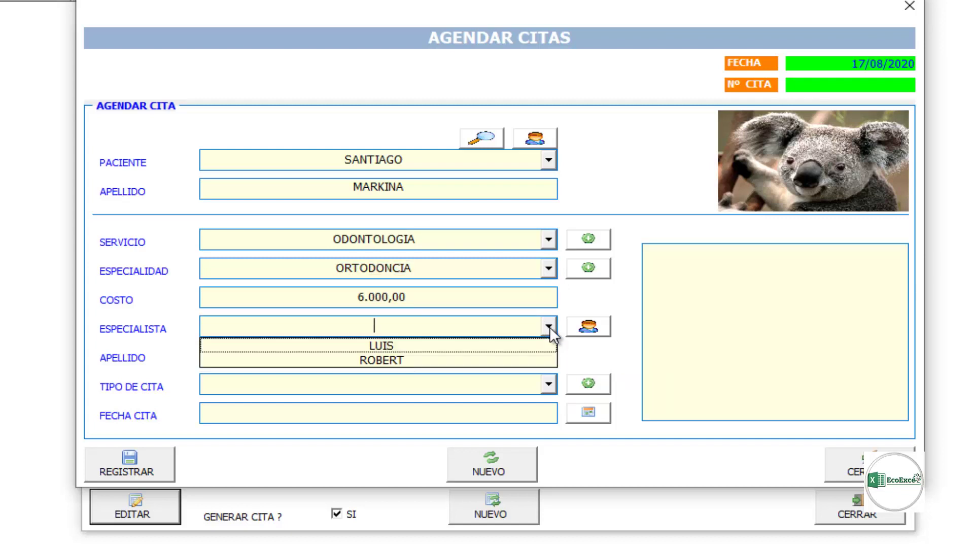
click(412, 359)
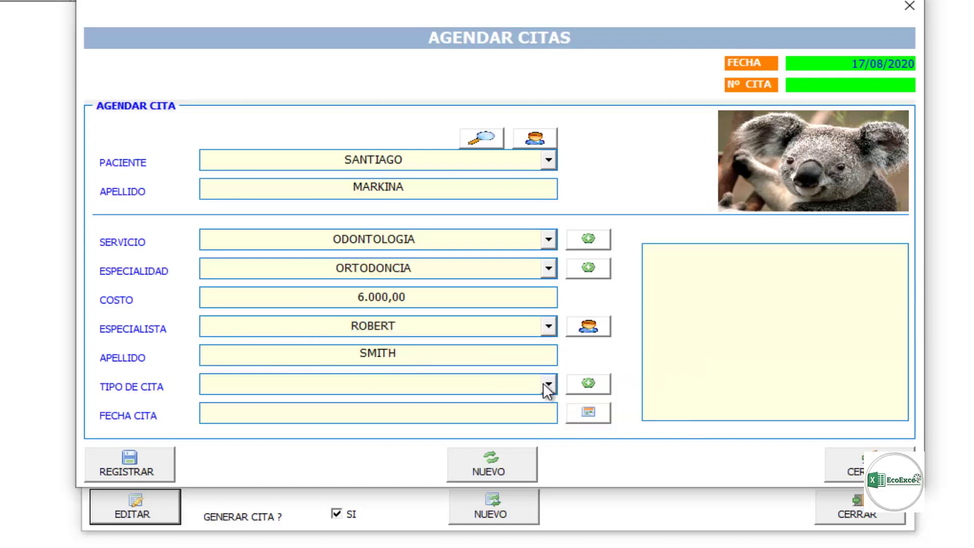
Step: Set the appointment type to ENERGENCIA and the appointment date to 18/08/2020
click(546, 381)
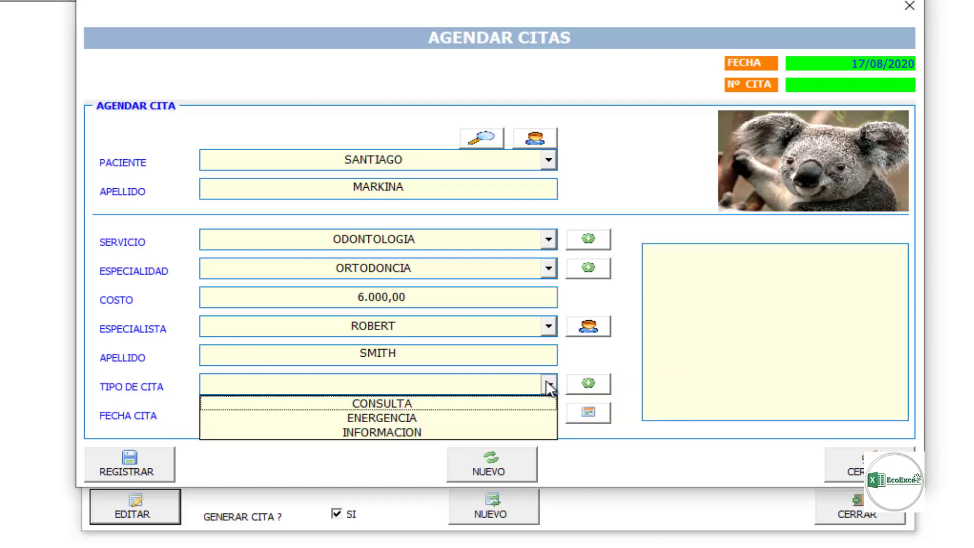
click(414, 419)
click(420, 411)
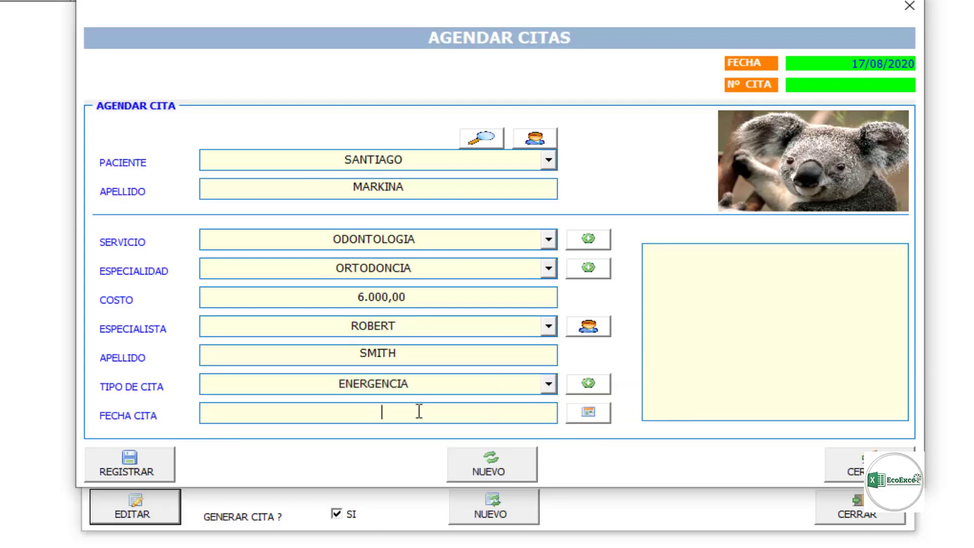
text(18)
text(/08/2020)
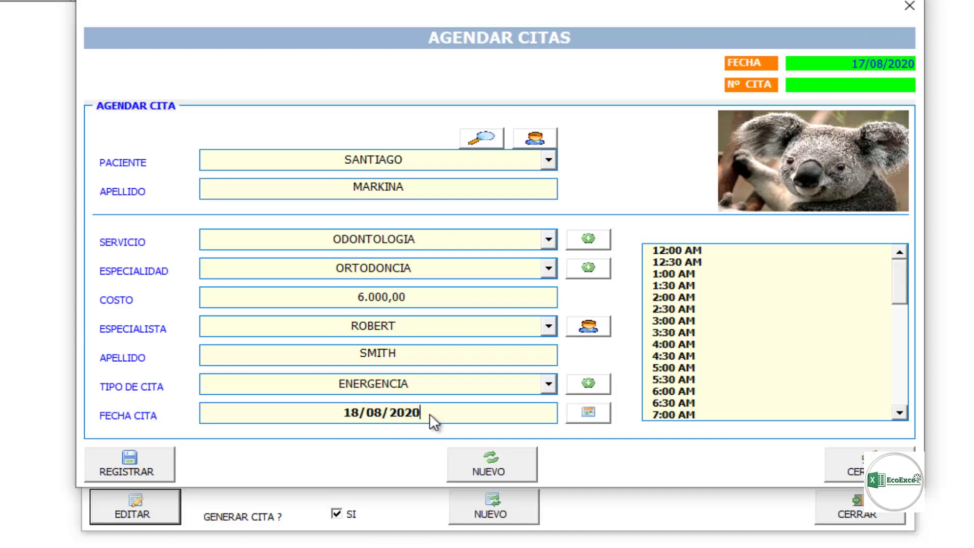
mouse_move(899, 273)
mouse_down()
mouse_move(899, 398)
mouse_move(903, 285)
mouse_up()
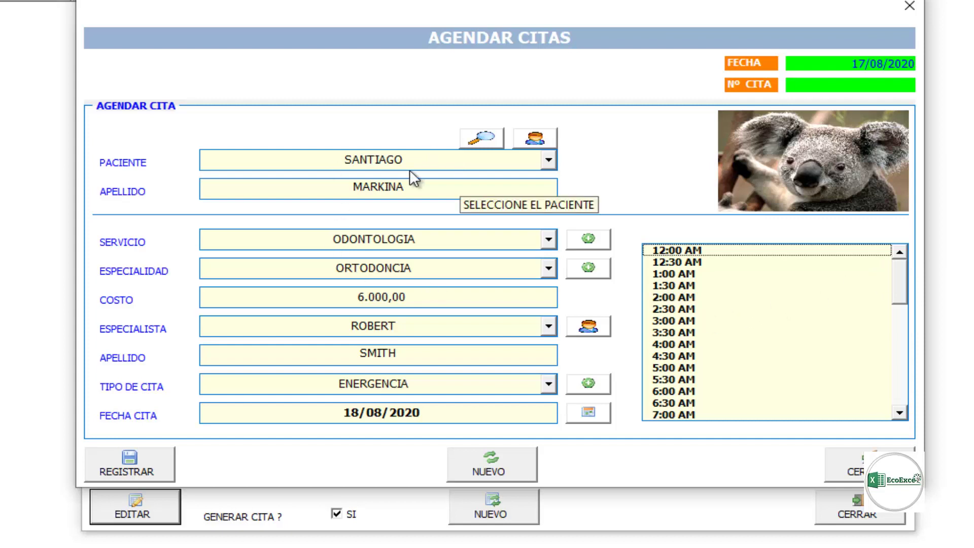
click(355, 168)
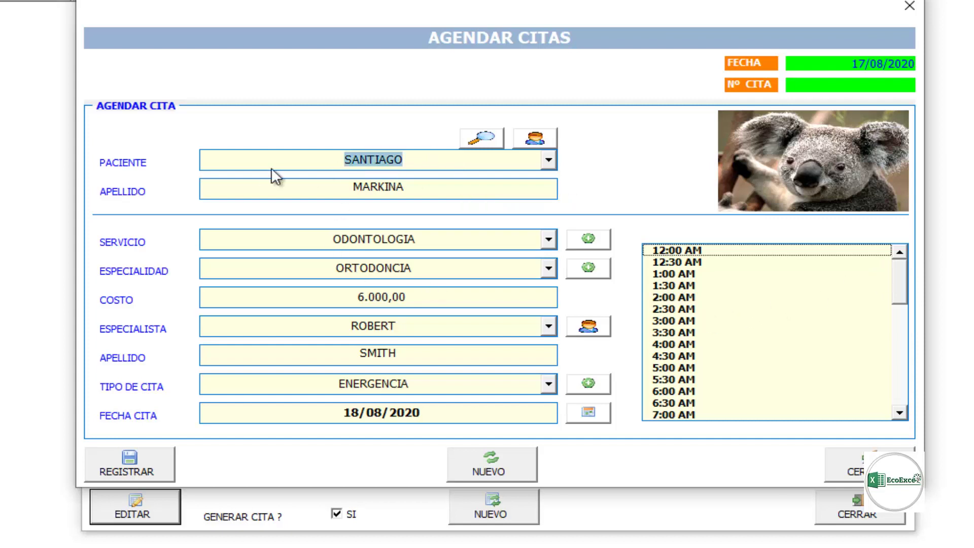
Step: After the missing-hour error, select the 1:00 PM to 2:30 PM time slots
click(136, 459)
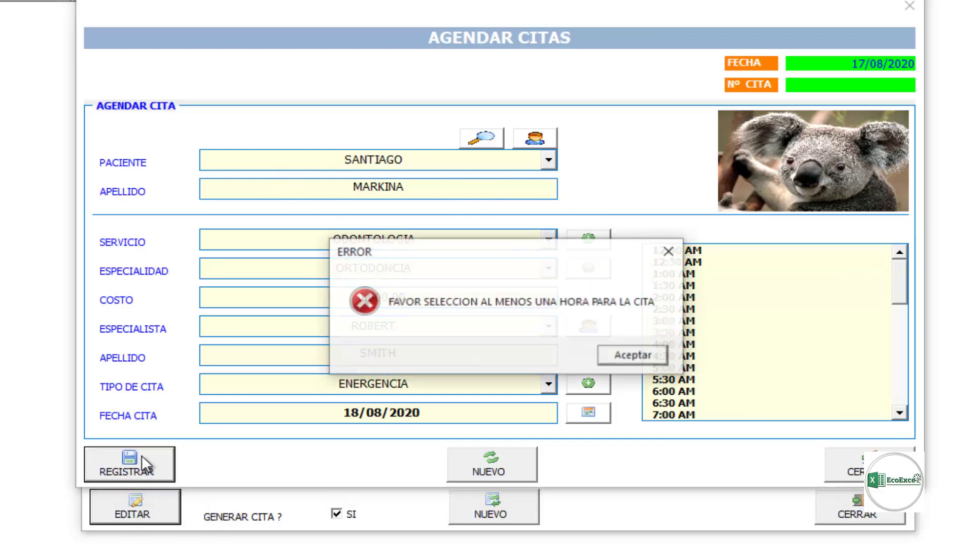
click(637, 354)
drag(902, 293, 902, 335)
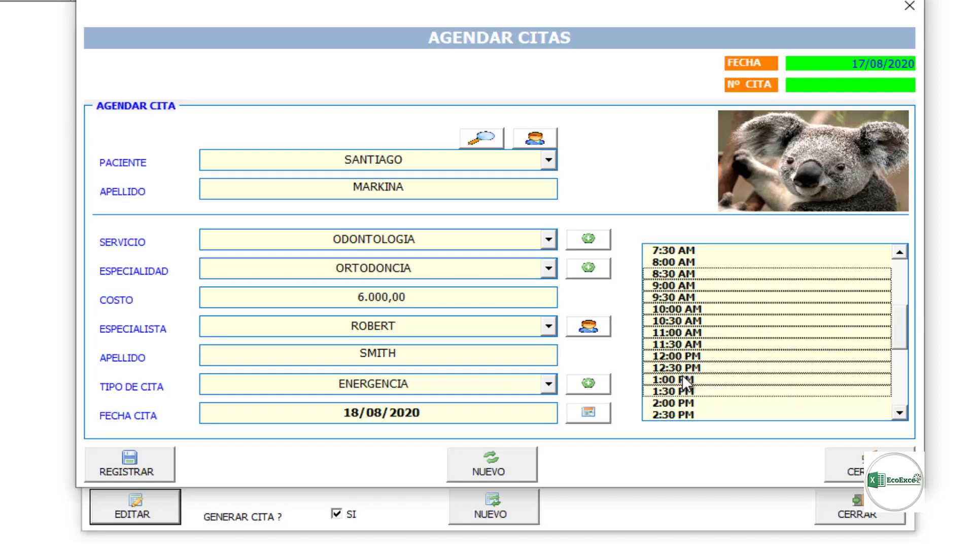
drag(683, 375, 693, 414)
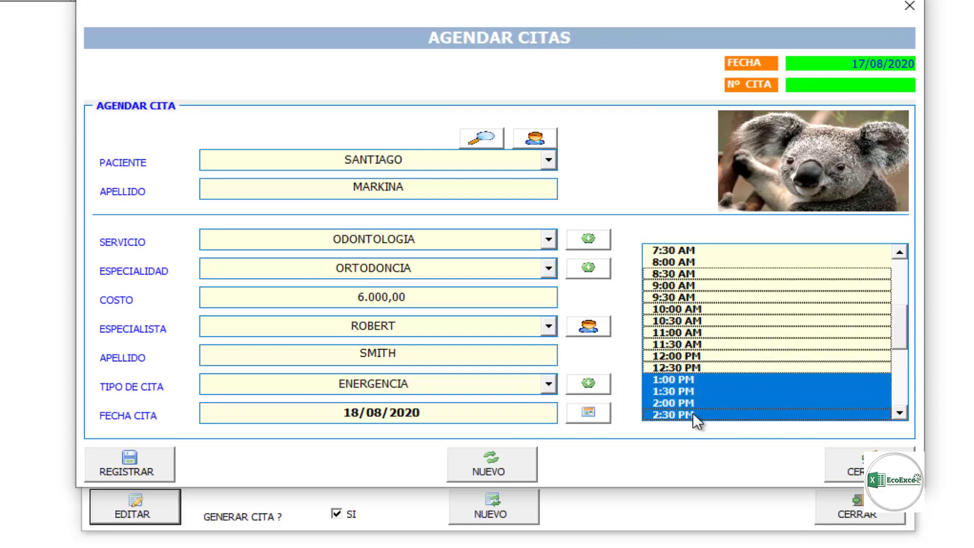
Step: Register replacement appointment 000000032 and acknowledge both success messages
click(142, 463)
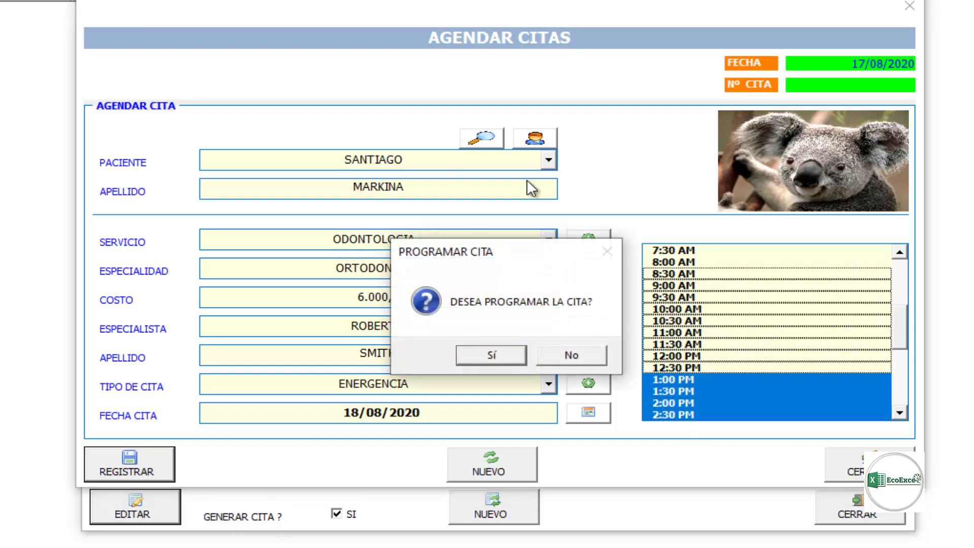
click(506, 358)
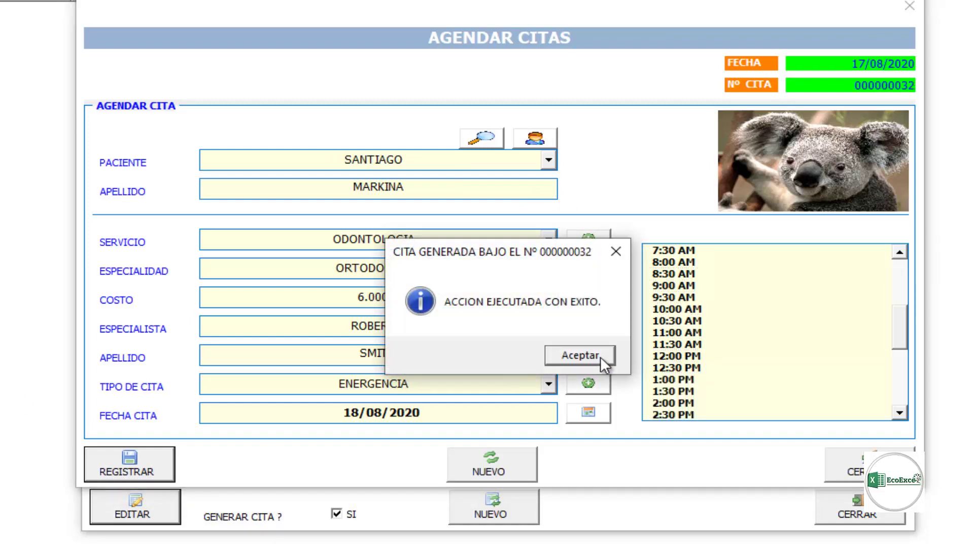
click(601, 356)
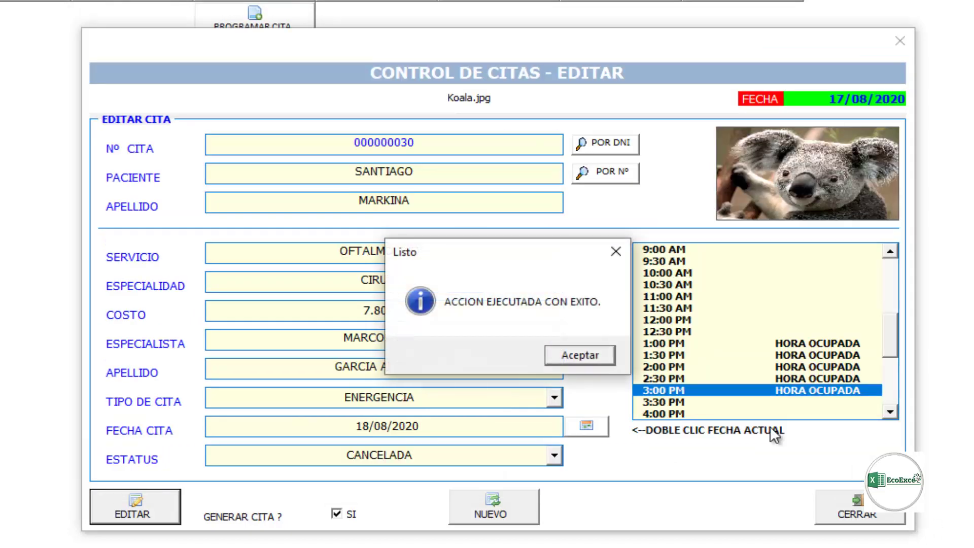
click(582, 356)
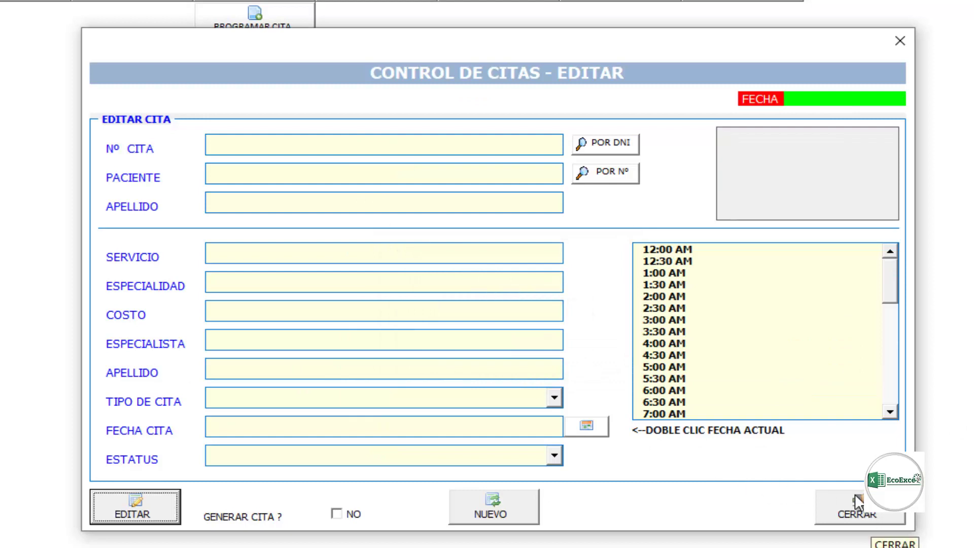
Step: Load EN ESPERA appointment 32 into the edit form from the waiting list
click(634, 143)
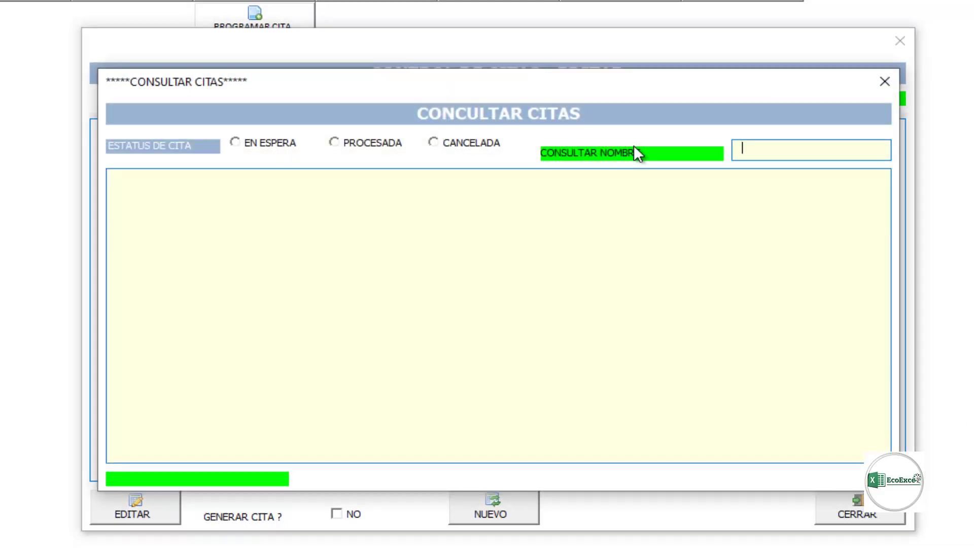
click(277, 144)
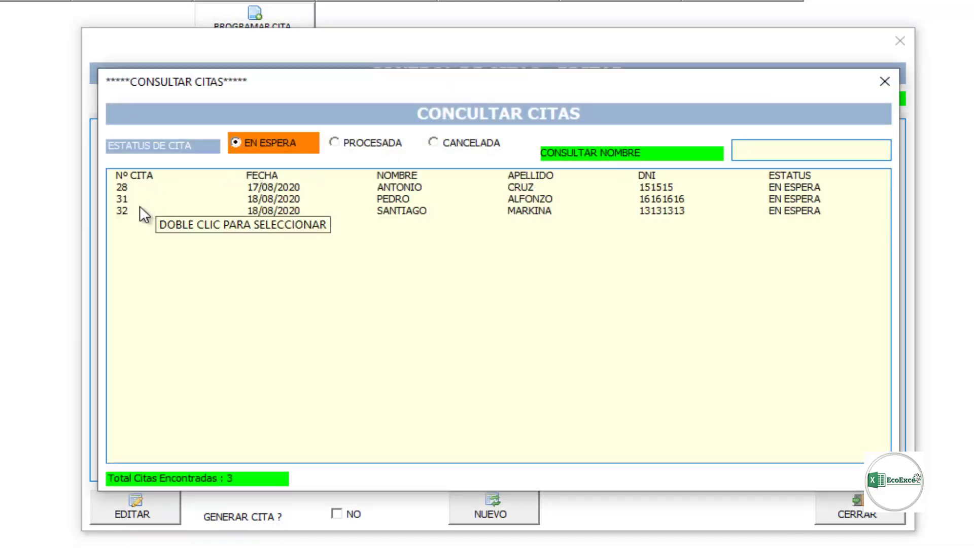
click(137, 209)
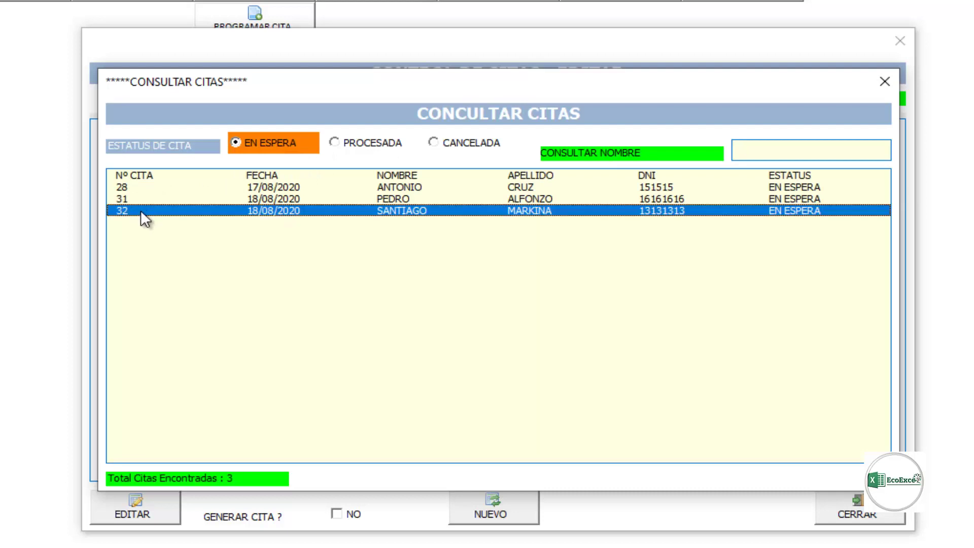
double_click(141, 210)
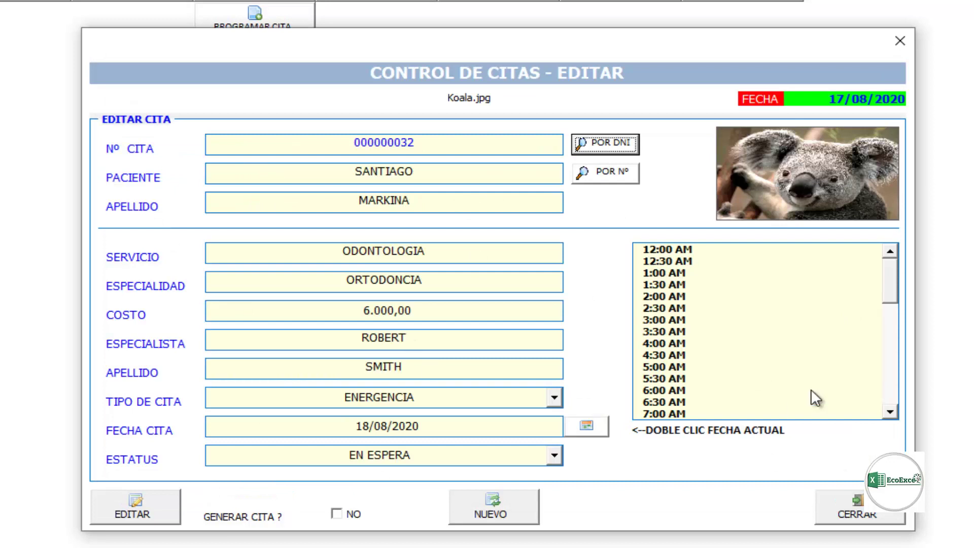
mouse_move(896, 269)
mouse_down()
mouse_move(892, 330)
mouse_move(711, 339)
mouse_up()
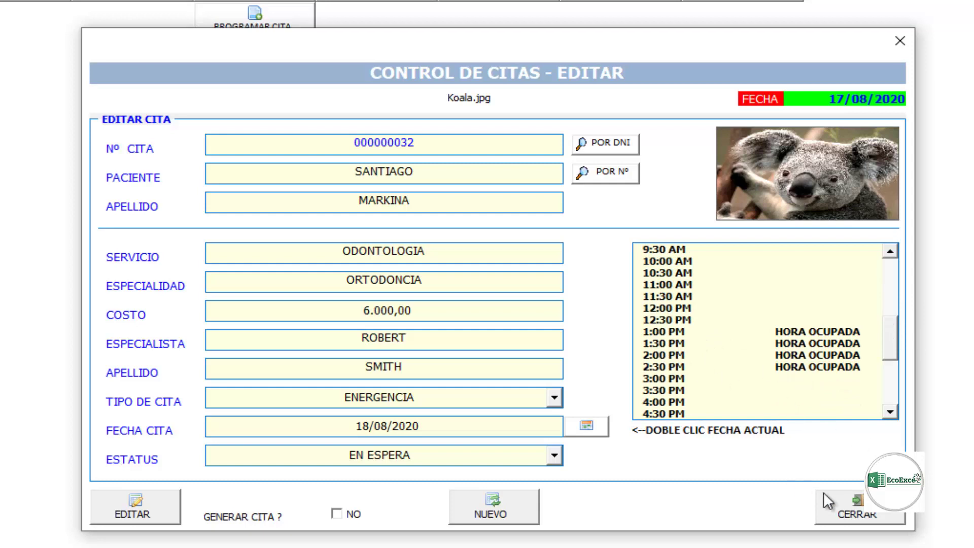
Step: Search the EN ESPERA appointments again and load appointment 31 instead
click(611, 143)
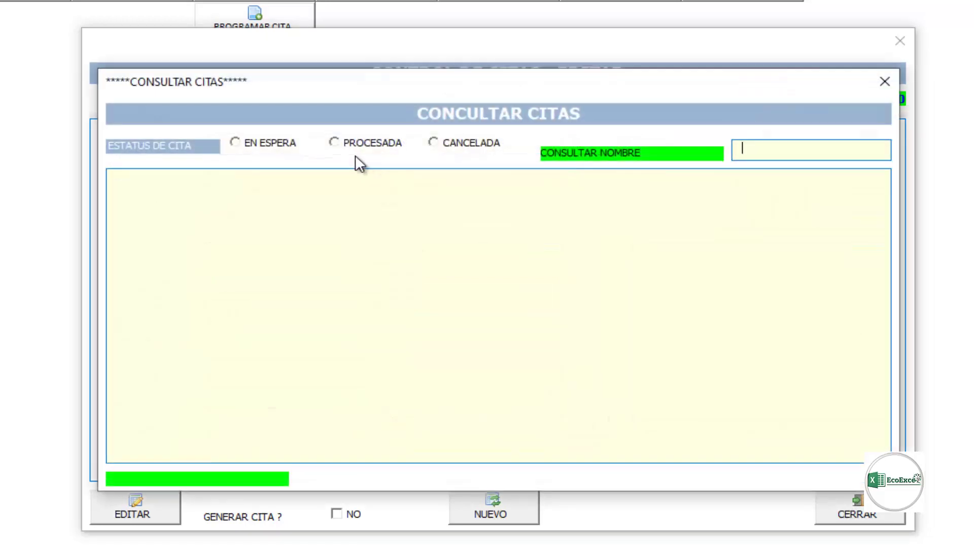
click(282, 143)
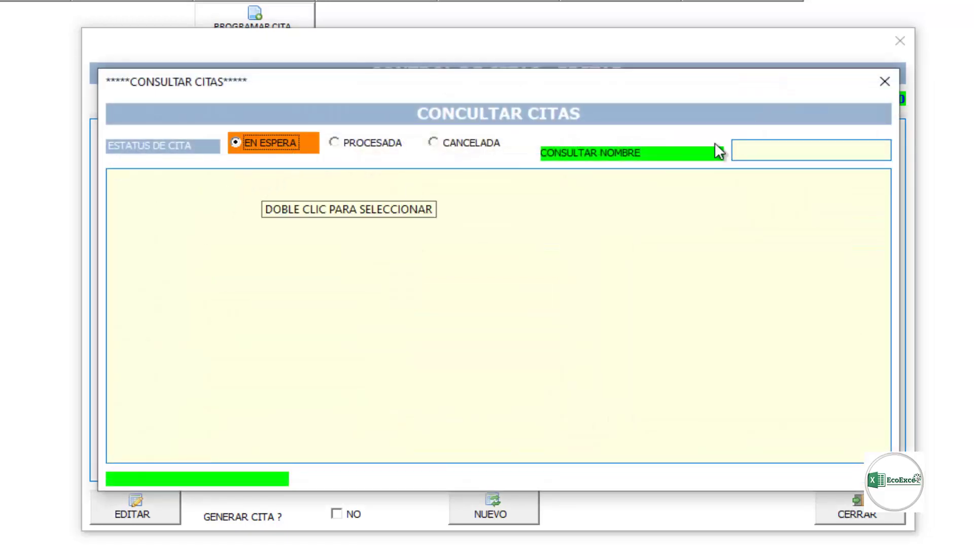
click(764, 150)
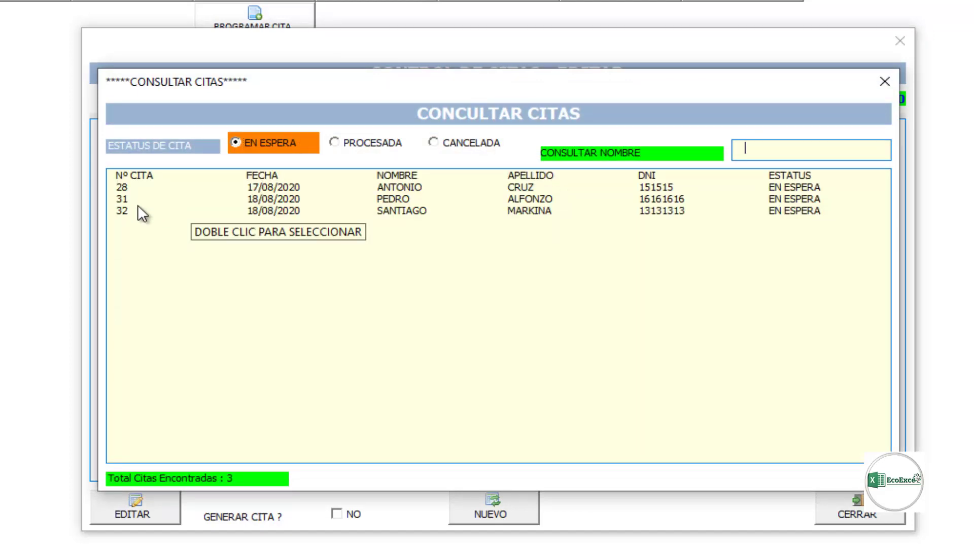
click(150, 200)
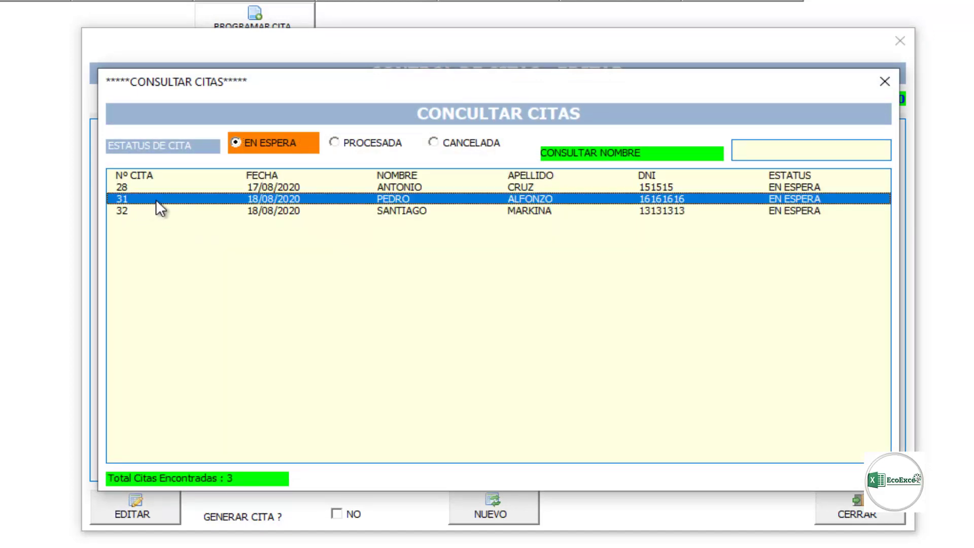
double_click(157, 199)
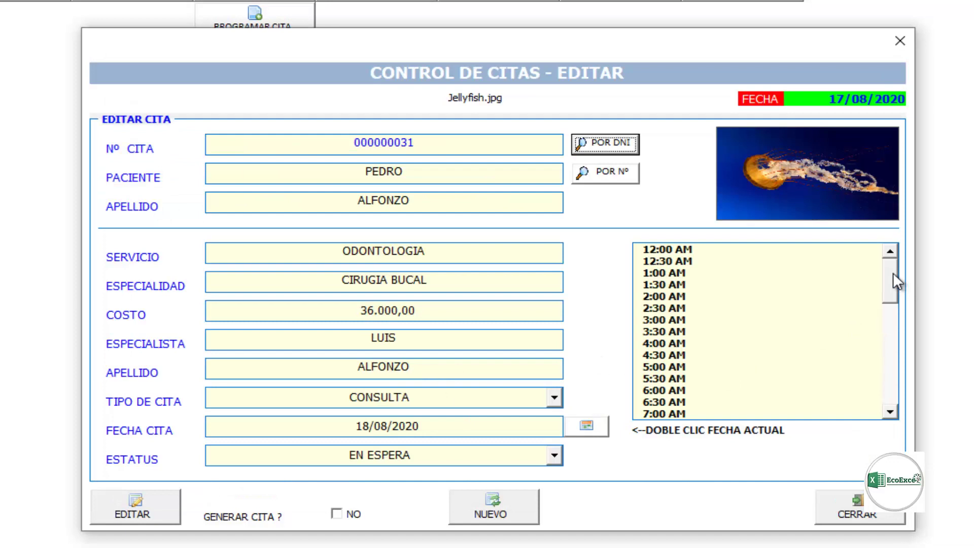
Step: Check the booked 10:30, 11:00 and 11:30 AM slots, then close the editing form
mouse_move(893, 273)
mouse_down()
mouse_move(892, 327)
mouse_move(876, 329)
mouse_up()
click(688, 287)
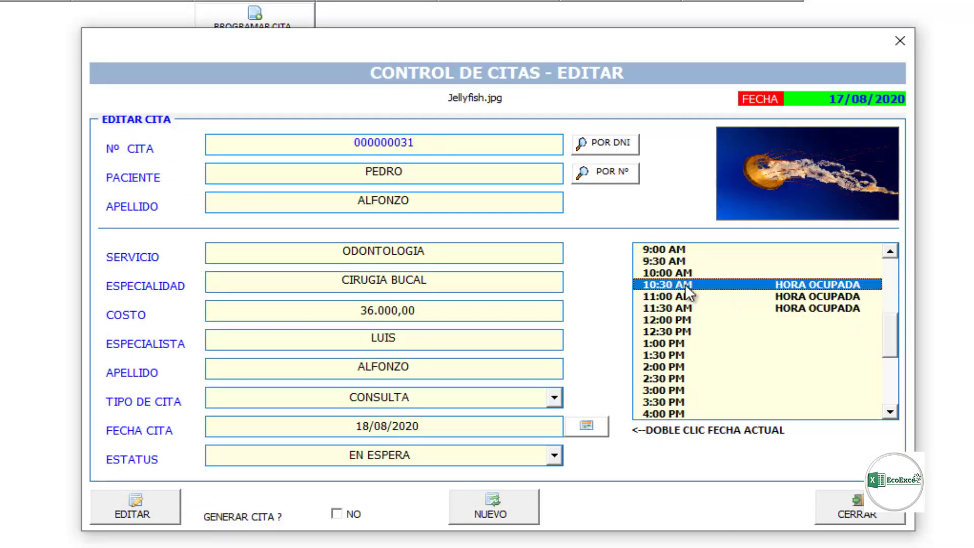
click(672, 296)
click(693, 308)
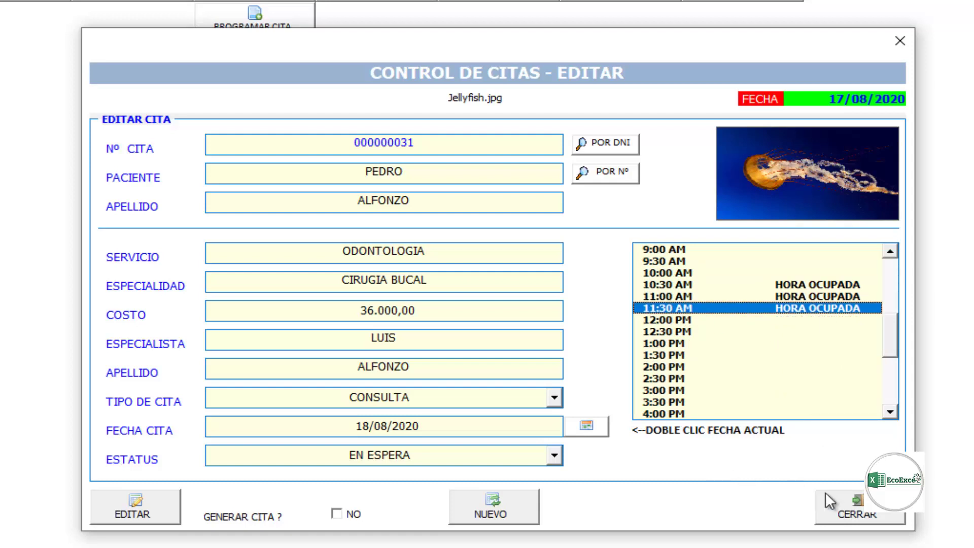
click(874, 523)
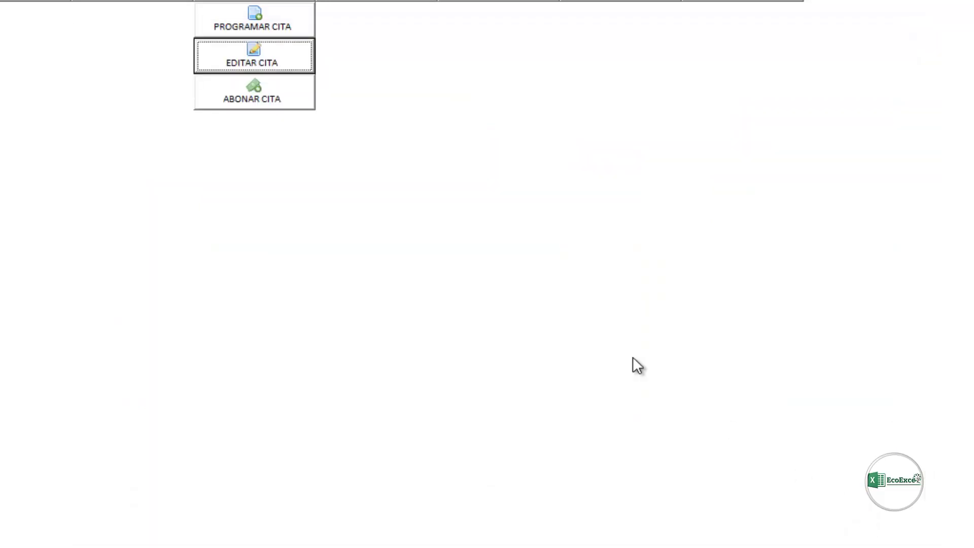
Step: Reopen the editing form and load waiting appointment 31 from the EN ESPERA list
click(287, 63)
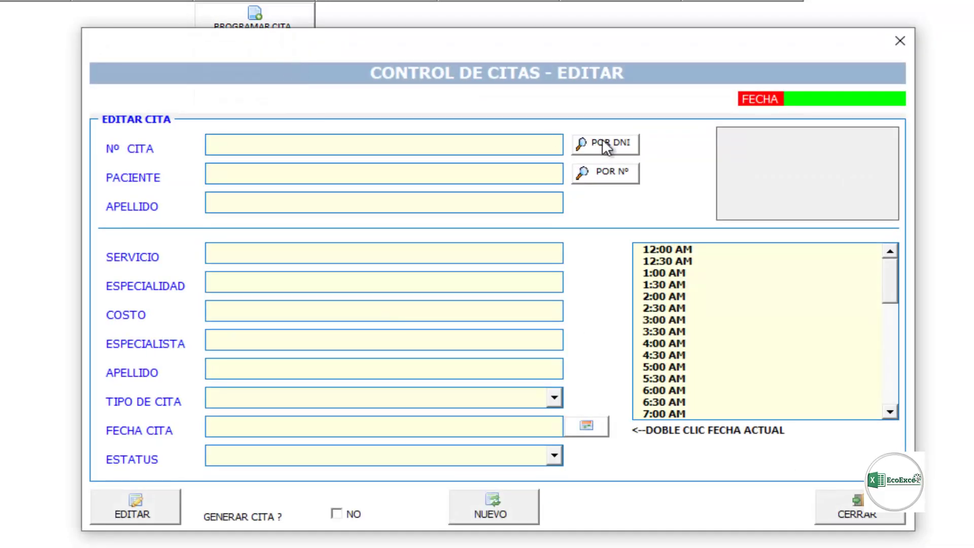
click(608, 143)
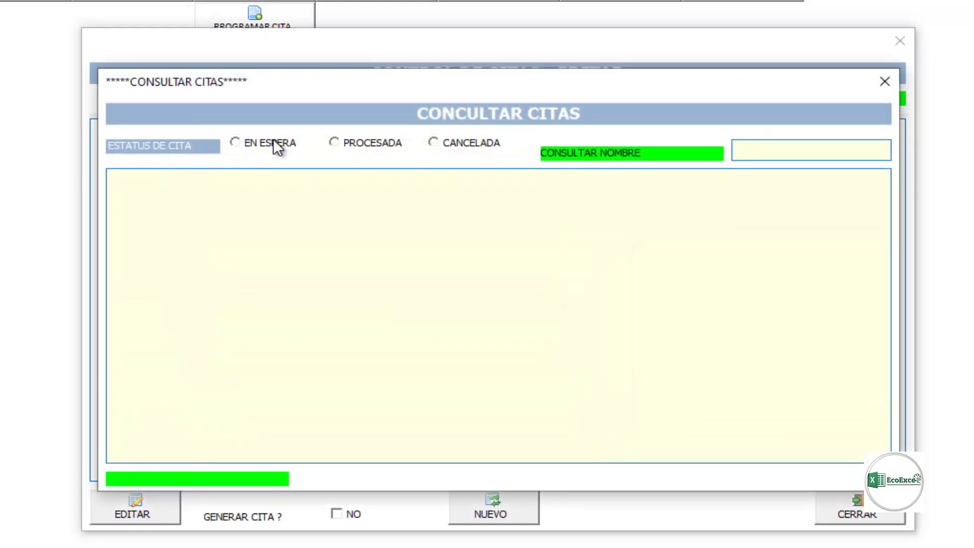
click(273, 141)
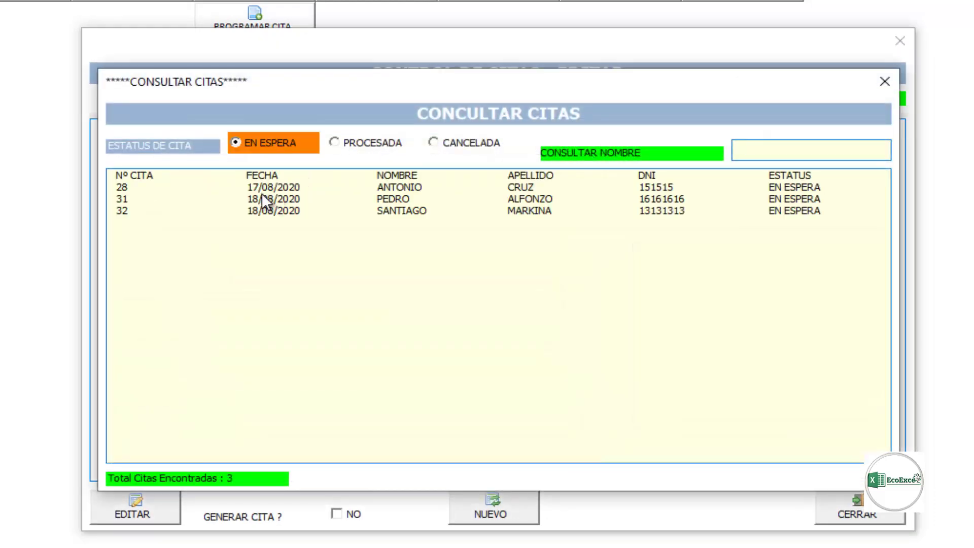
click(213, 198)
double_click(213, 198)
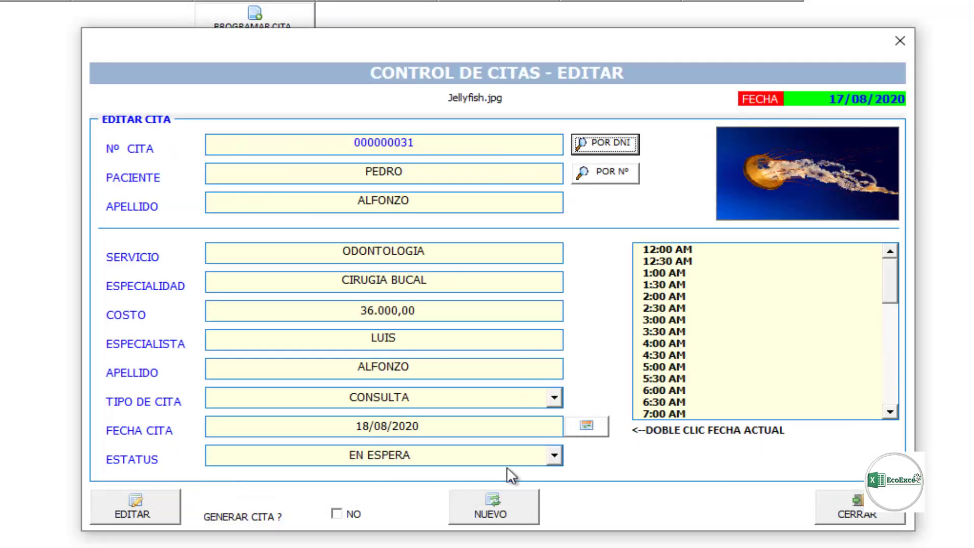
Step: Change appointment 31's status to PROCESADA and confirm the edit
click(555, 455)
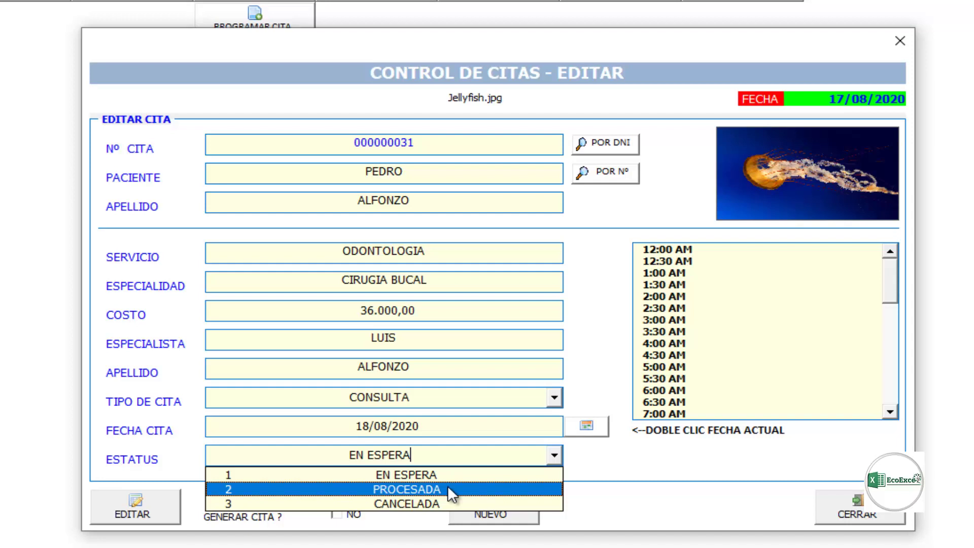
click(447, 489)
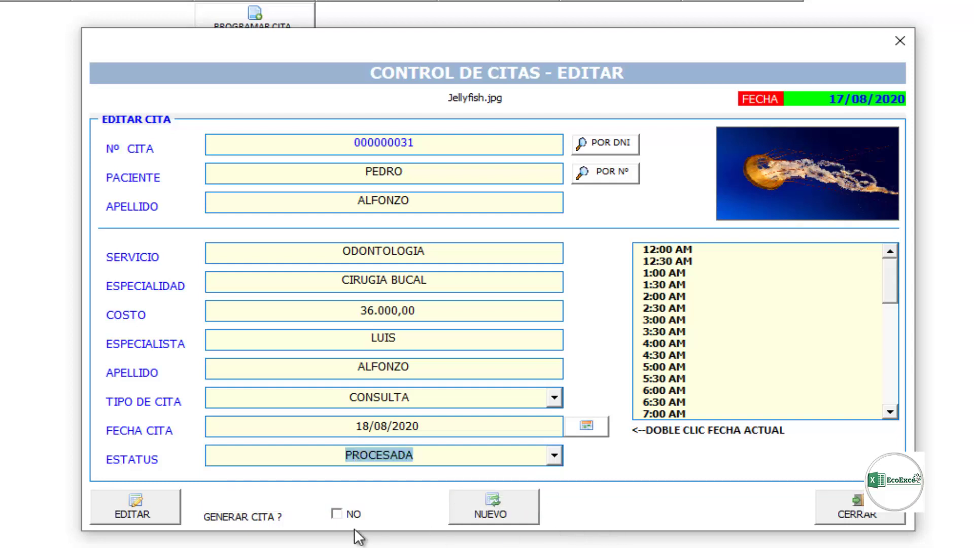
click(146, 506)
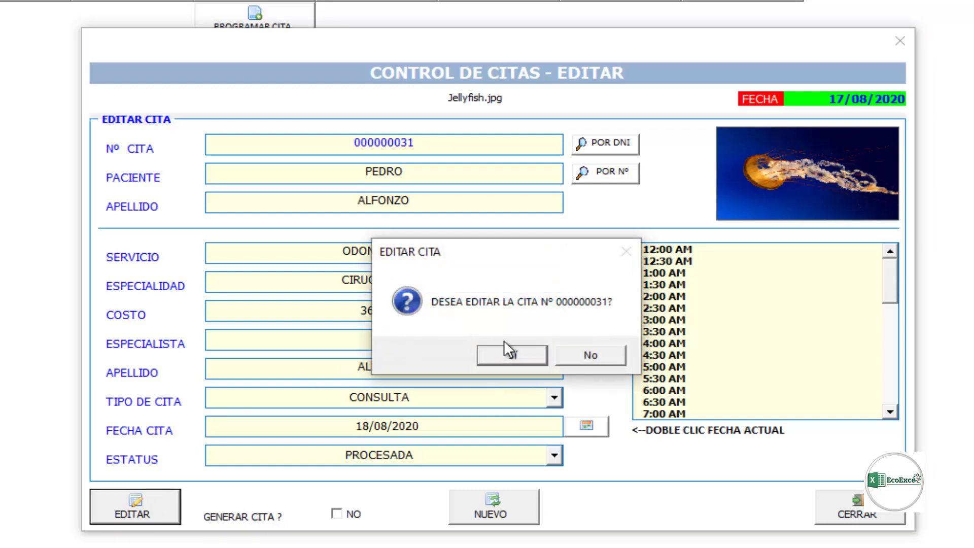
click(511, 356)
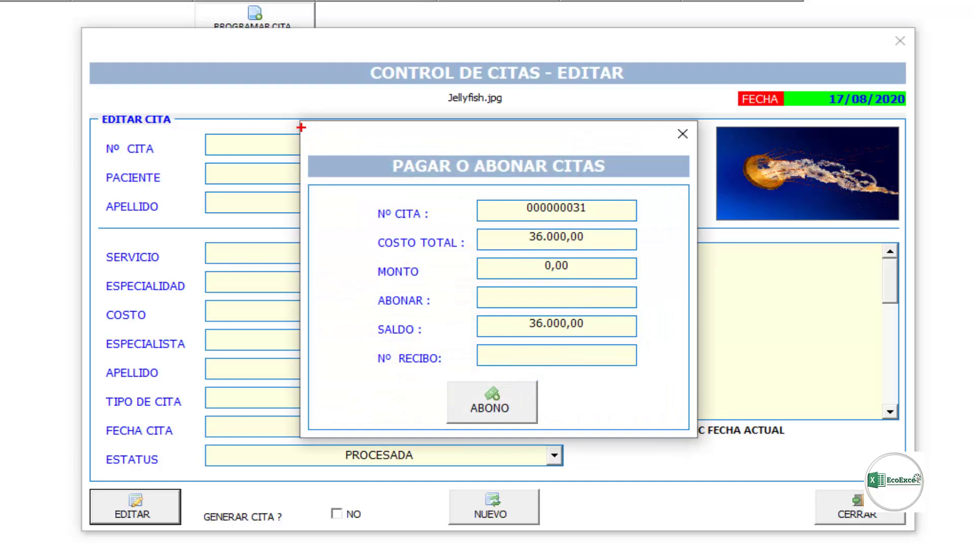
Step: Pay 15.000,00 on appointment 31 with its receipt number as a partial ABONO
mouse_move(291, 116)
mouse_down()
mouse_move(547, 378)
mouse_move(708, 444)
mouse_up()
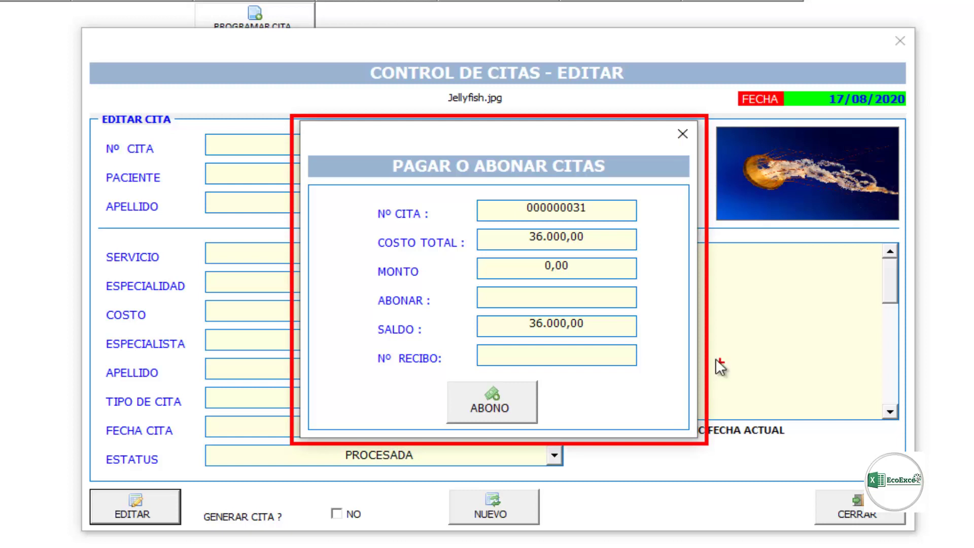
key(Escape)
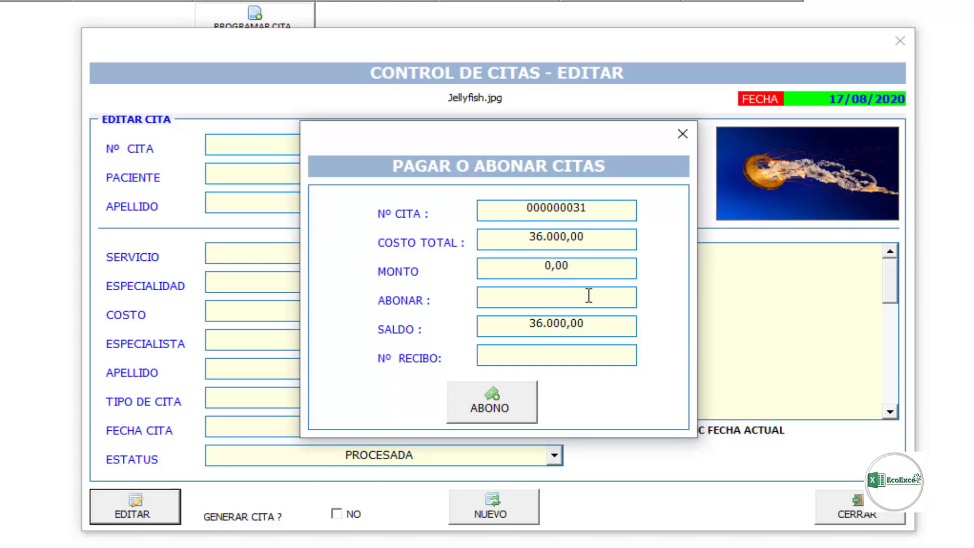
text(150000)
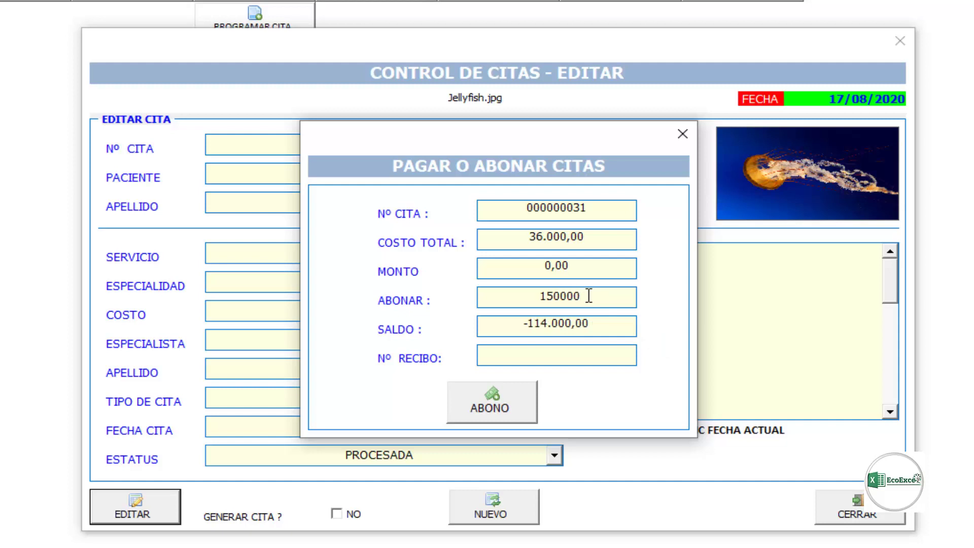
key(BackSpace)
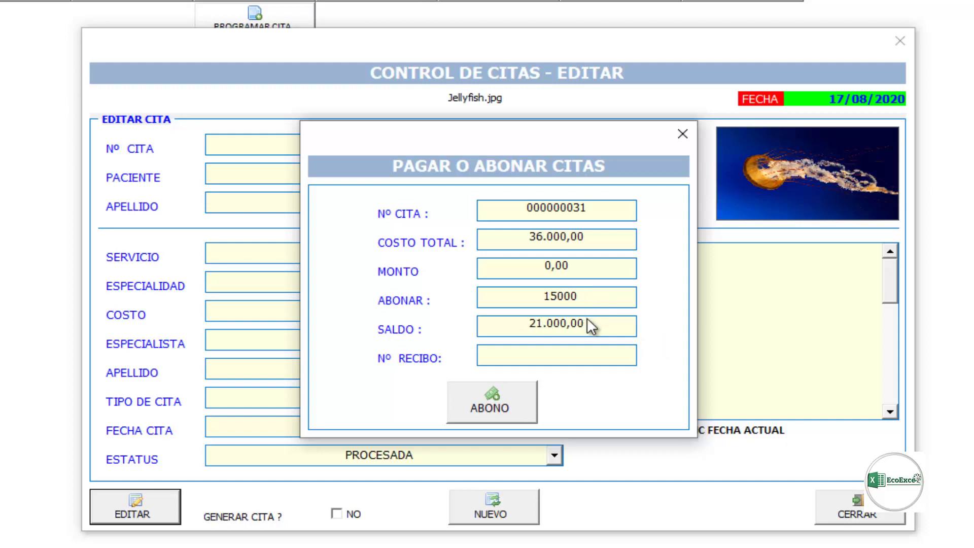
click(576, 348)
text(464646)
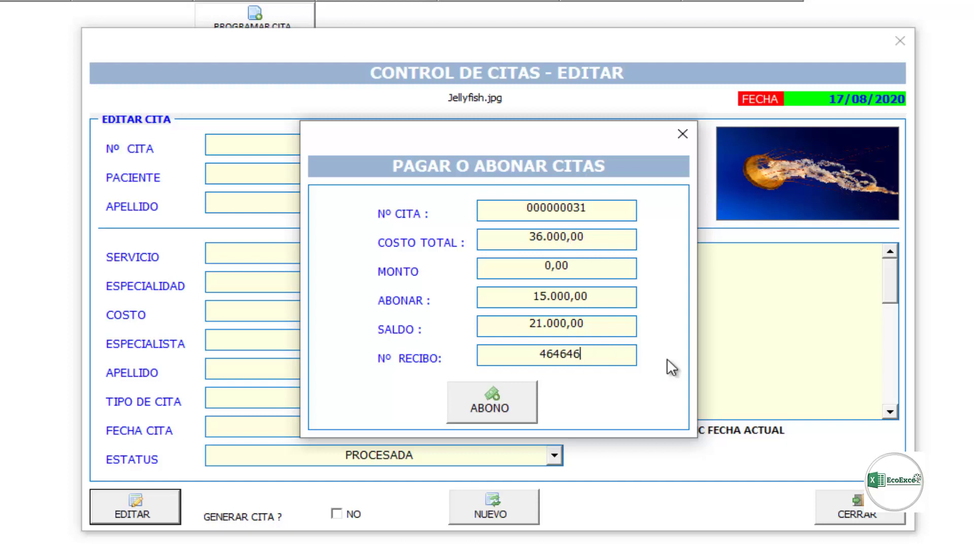
text(46)
click(503, 406)
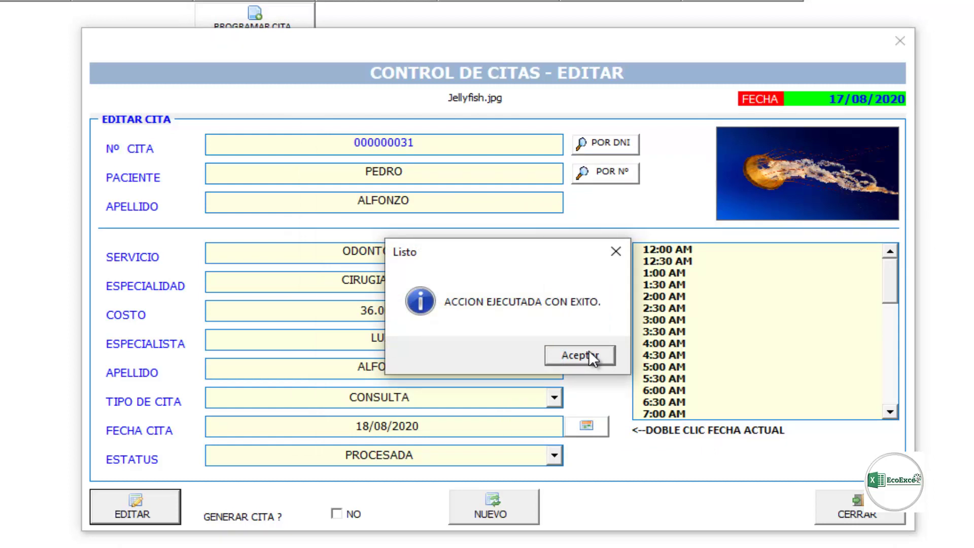
Step: Reload appointment 31 from the PROCESADA list and switch its status to EN ESPERA
click(588, 350)
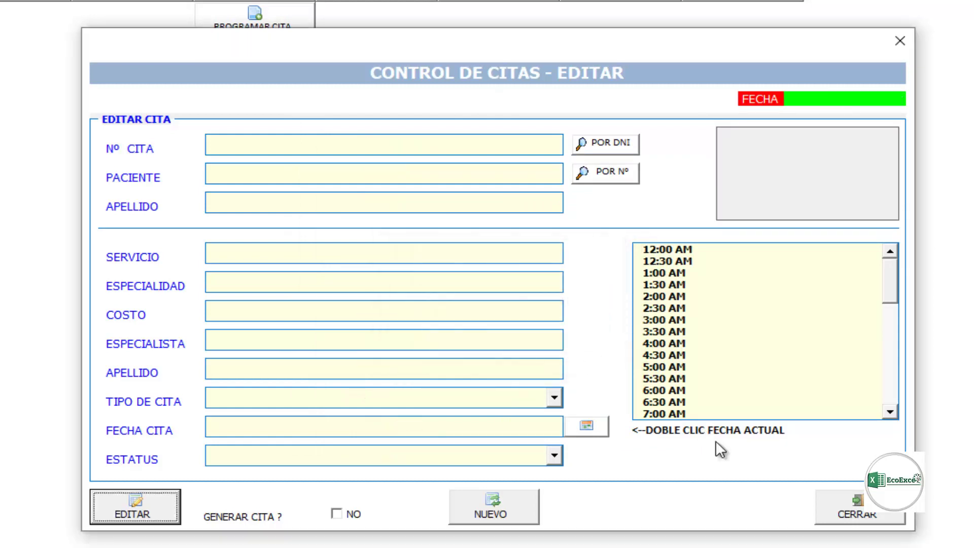
click(617, 141)
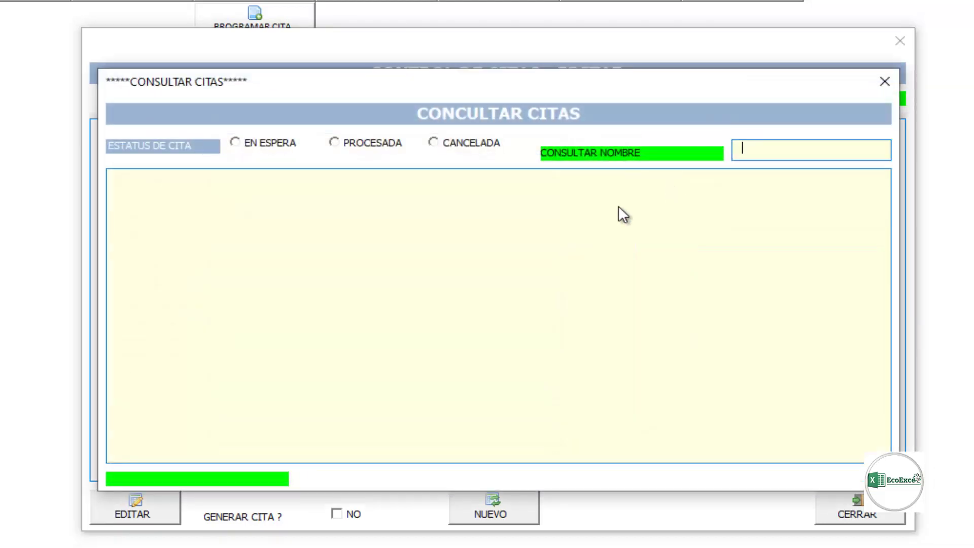
click(381, 143)
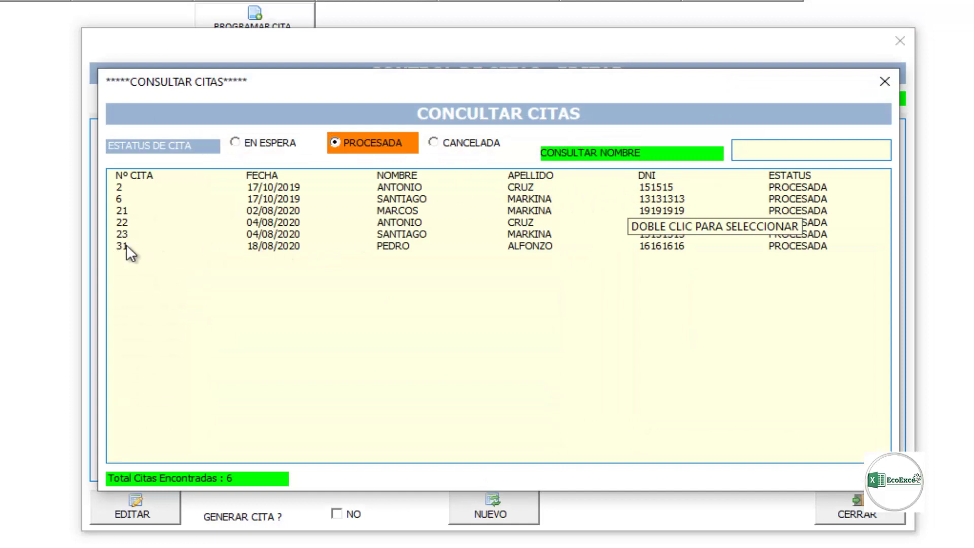
double_click(127, 245)
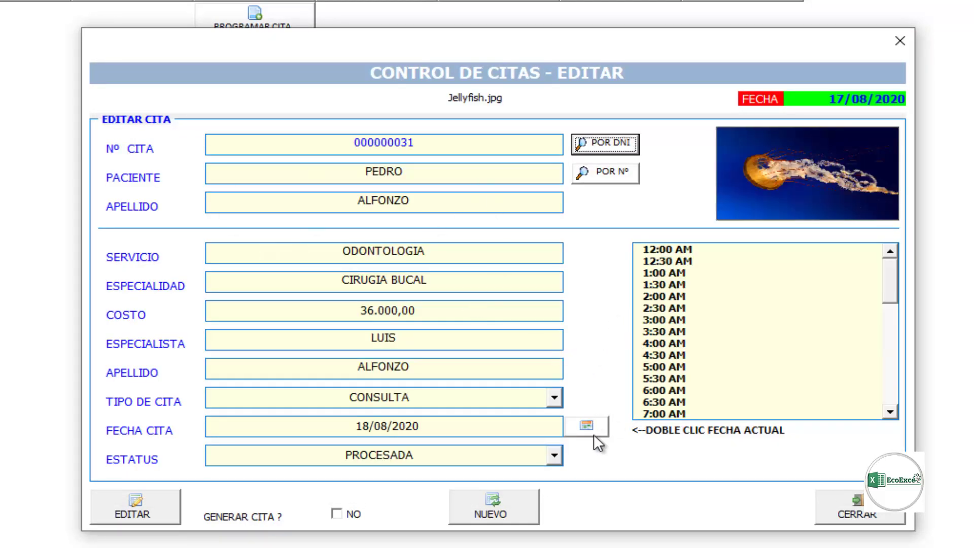
click(555, 459)
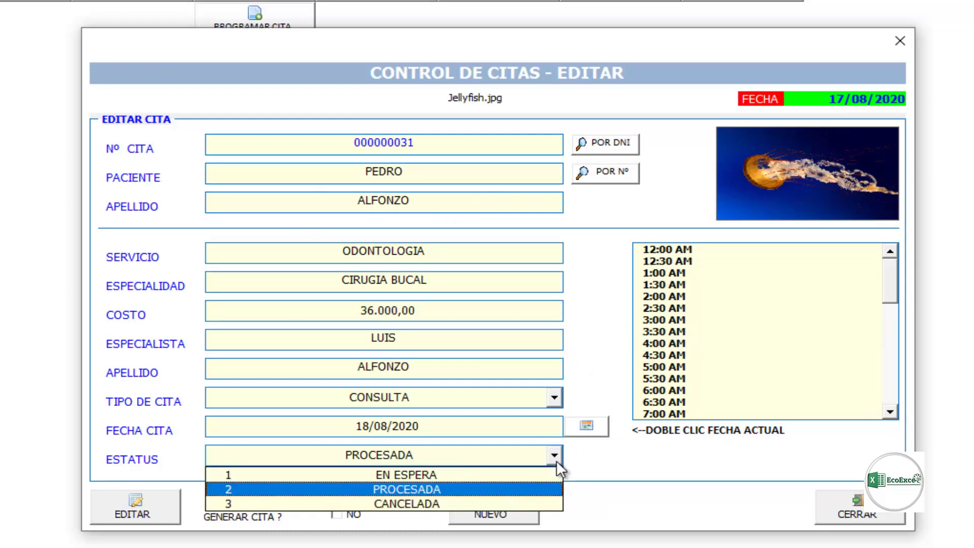
click(418, 473)
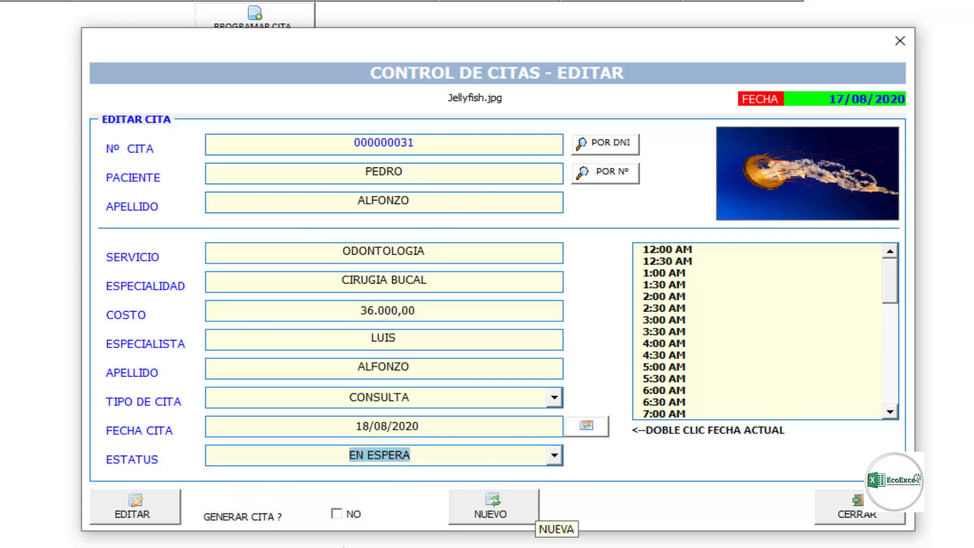
Step: Try saving appointment 31 as EN ESPERA, then dismiss the already-processed error
click(157, 504)
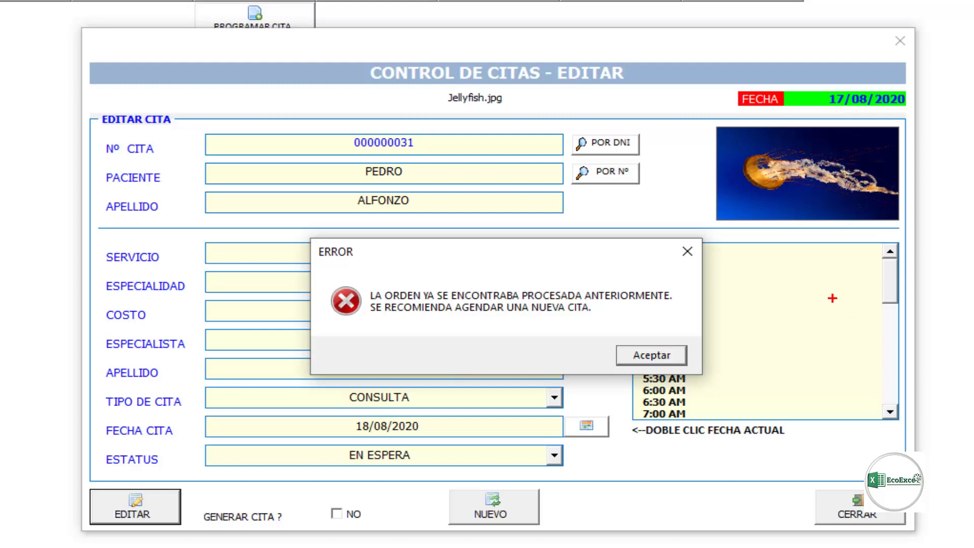
drag(294, 233, 714, 382)
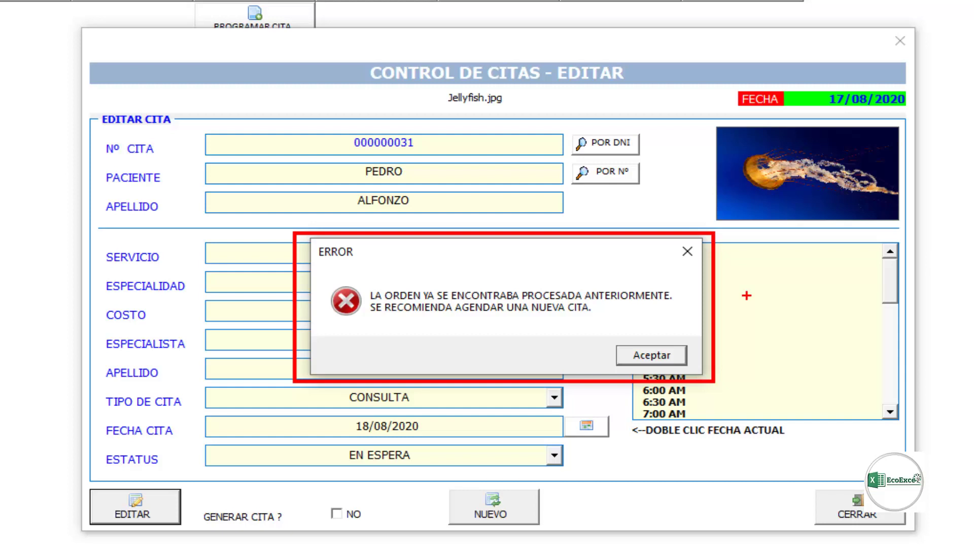
key(Escape)
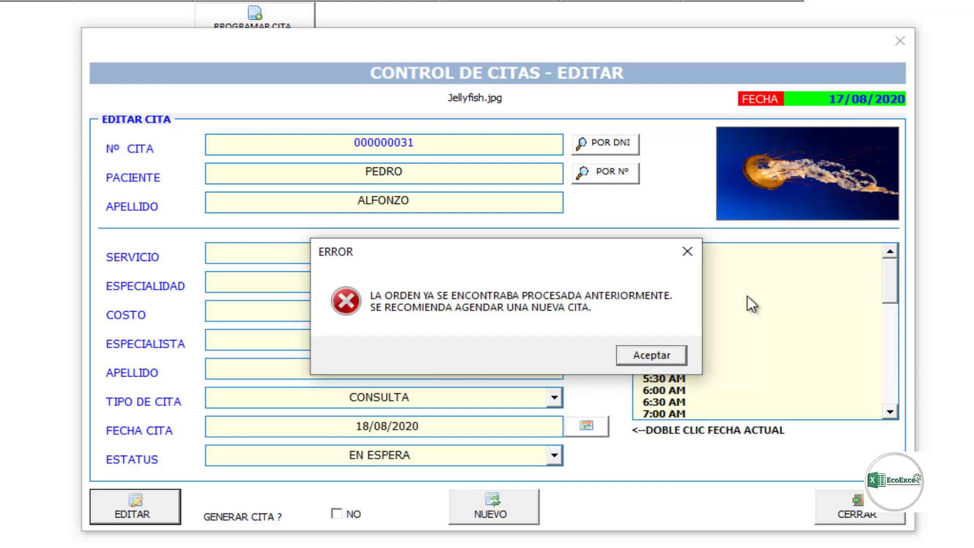
click(653, 355)
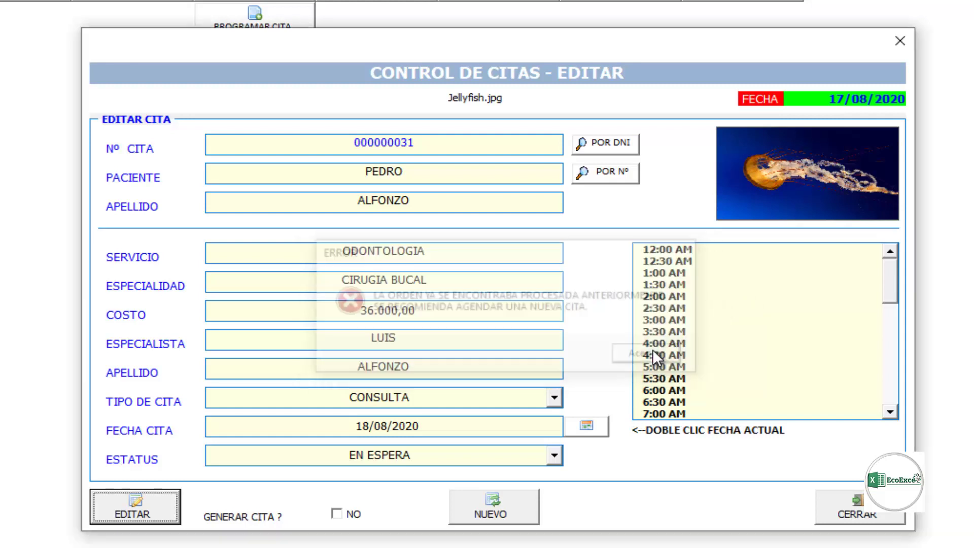